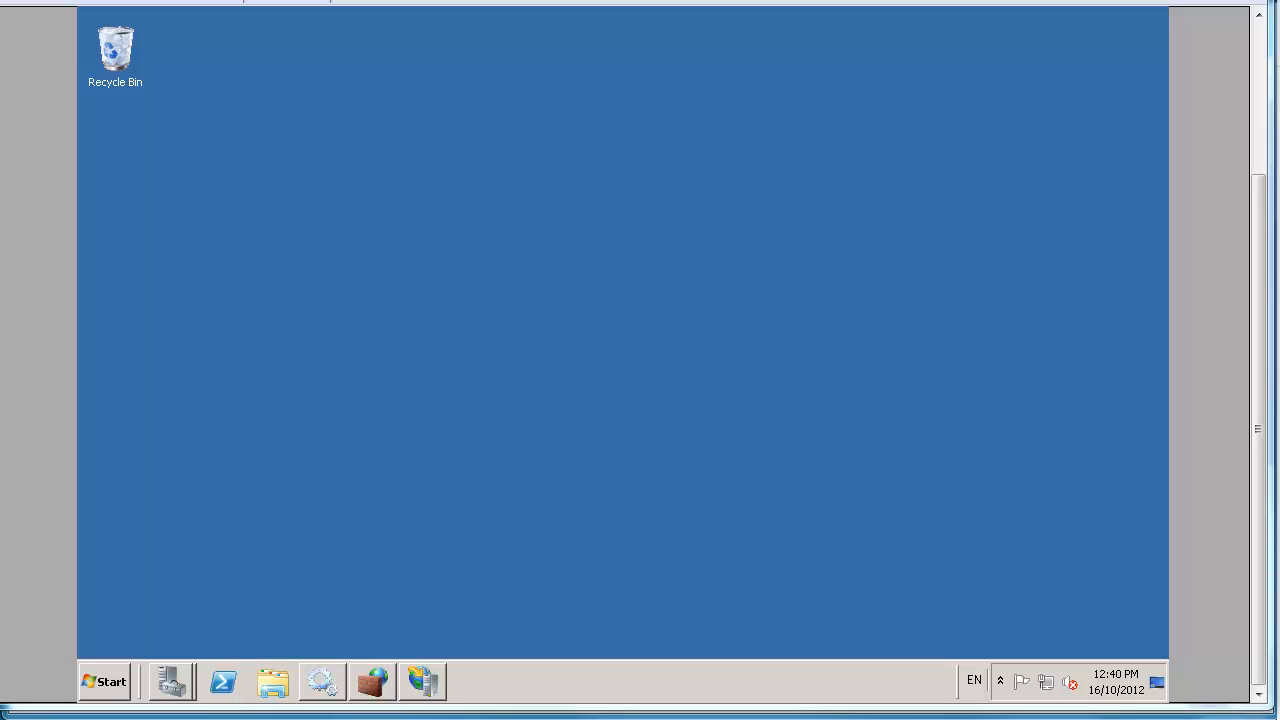
# Bring up IIS Manager, view the Default Web Site's home page, and minimize the window again.
pyautogui.click(106, 689)
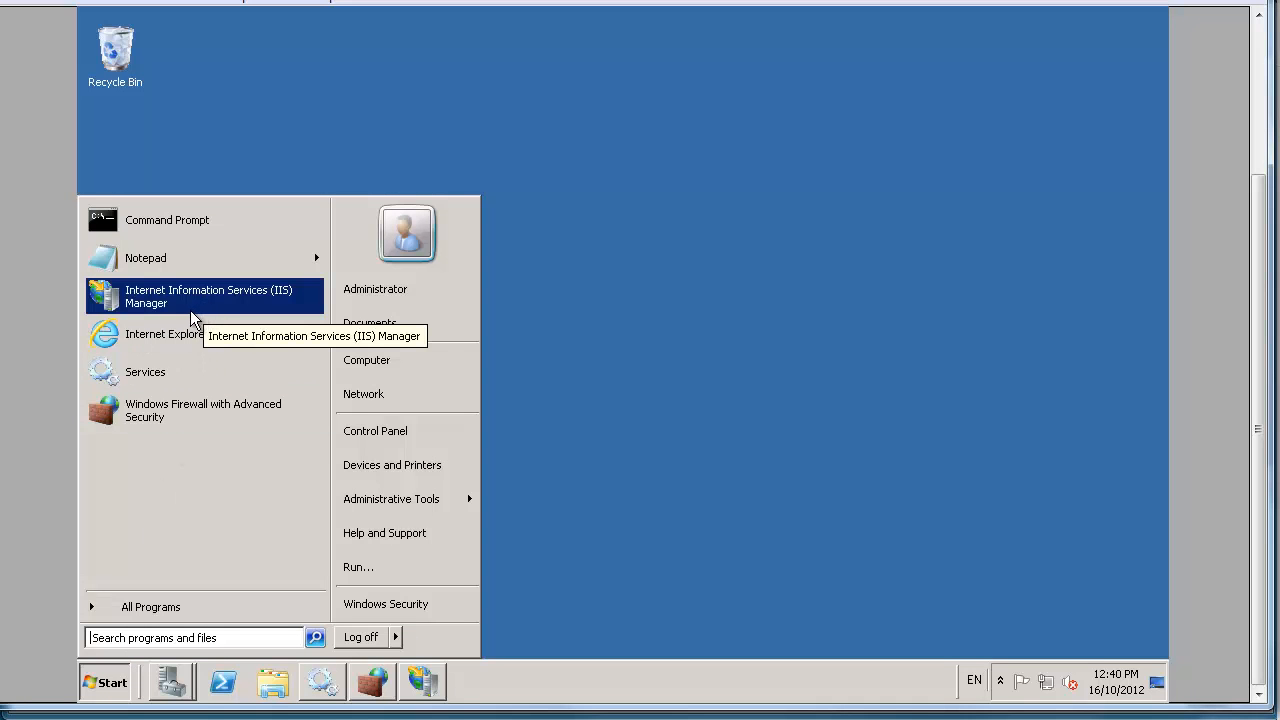
pyautogui.click(721, 291)
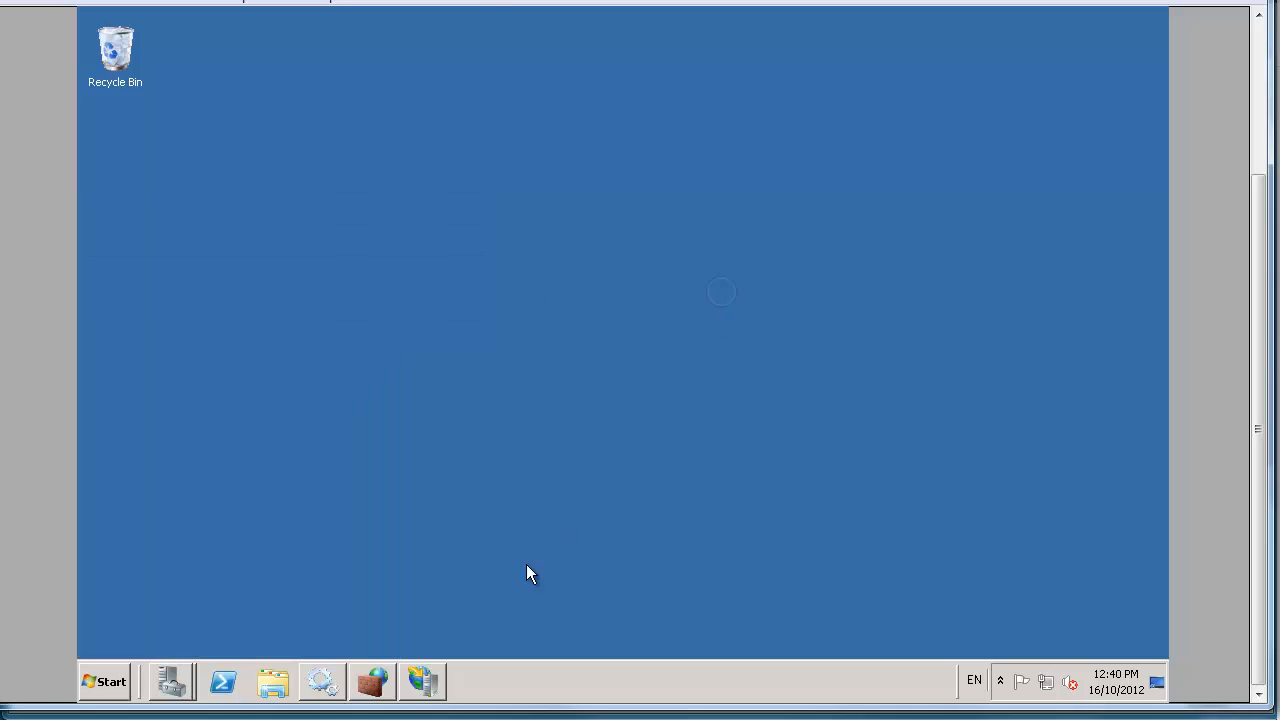
pyautogui.click(424, 684)
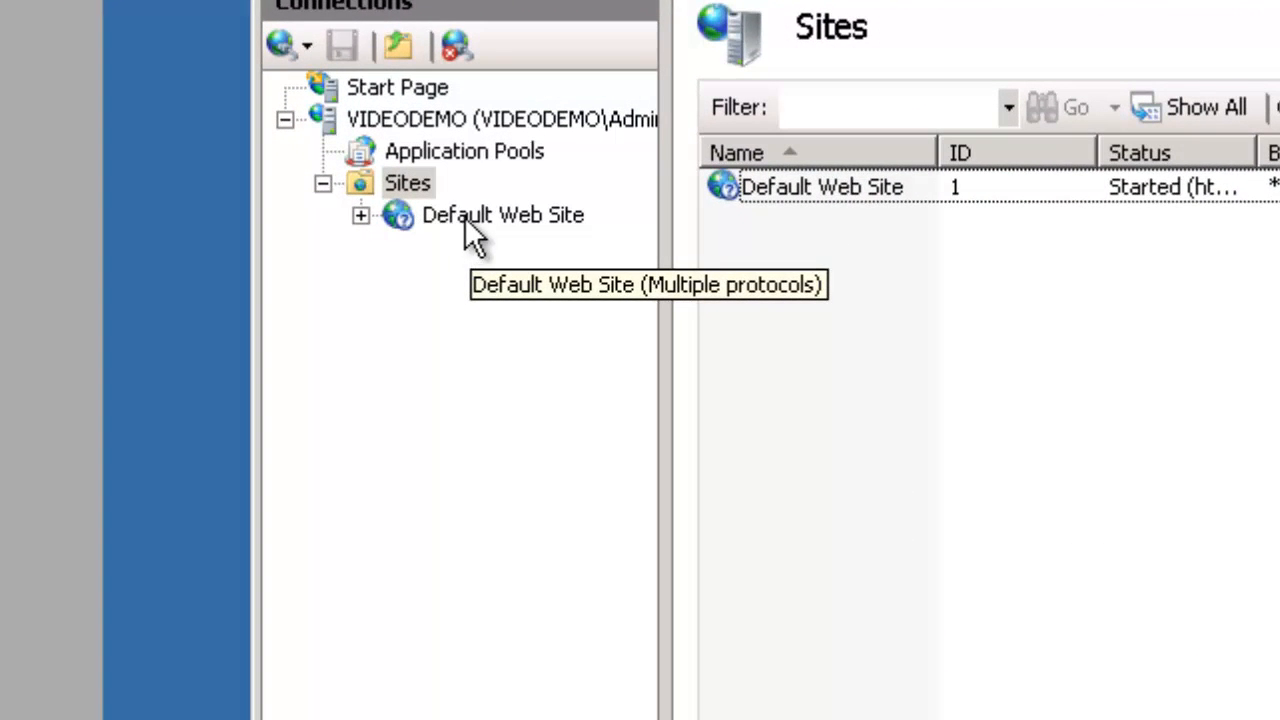
pyautogui.click(478, 221)
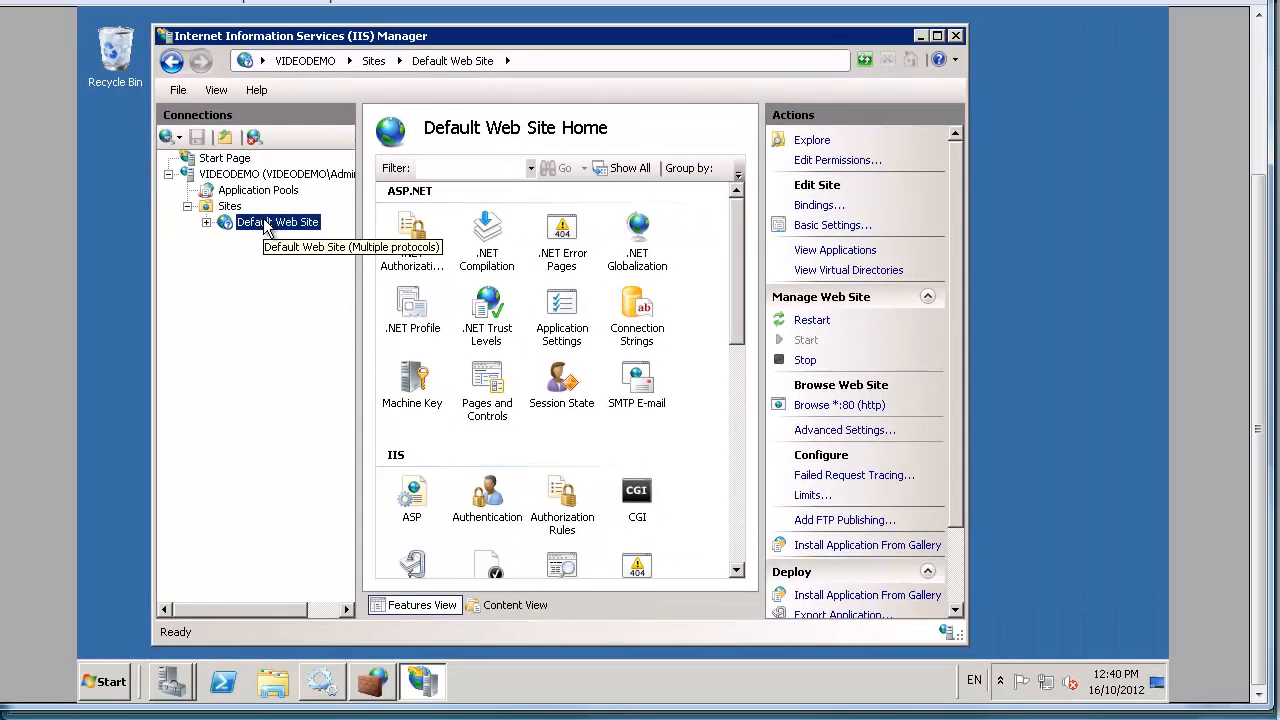
pyautogui.click(919, 37)
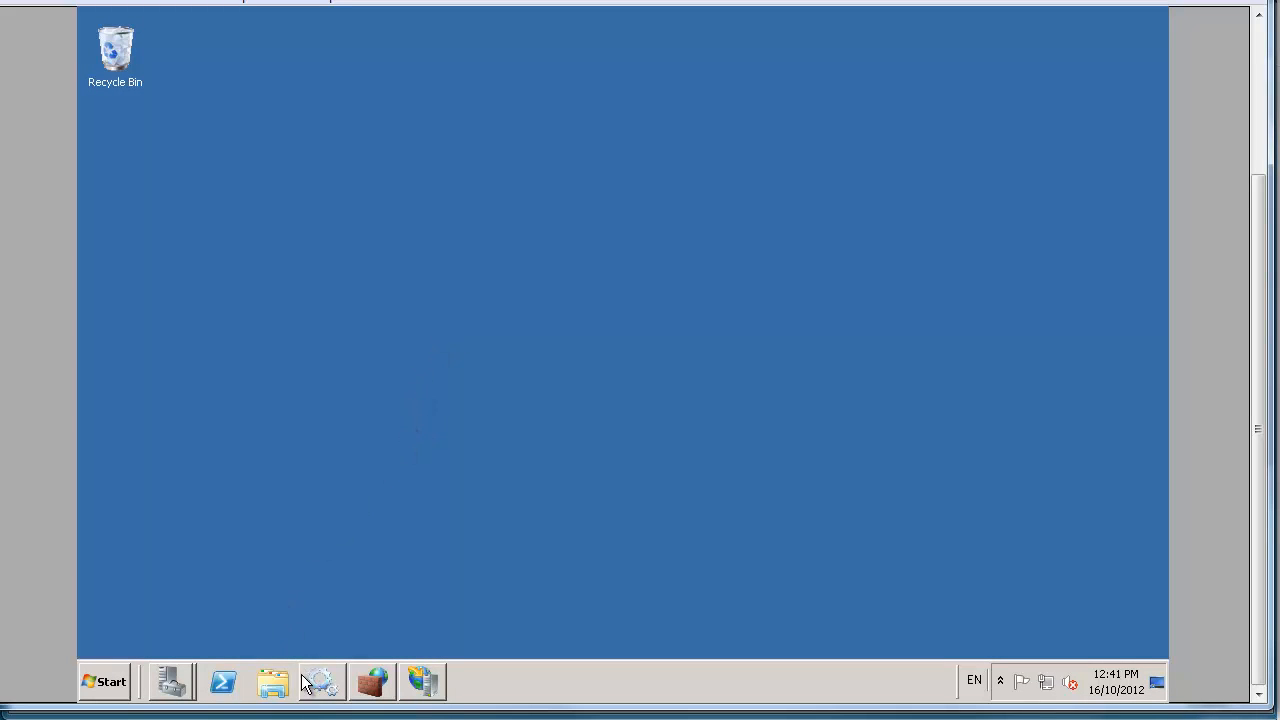
# Browse to the folder C:\Websites\Test1 in Windows Explorer and select default.htm.
pyautogui.click(273, 683)
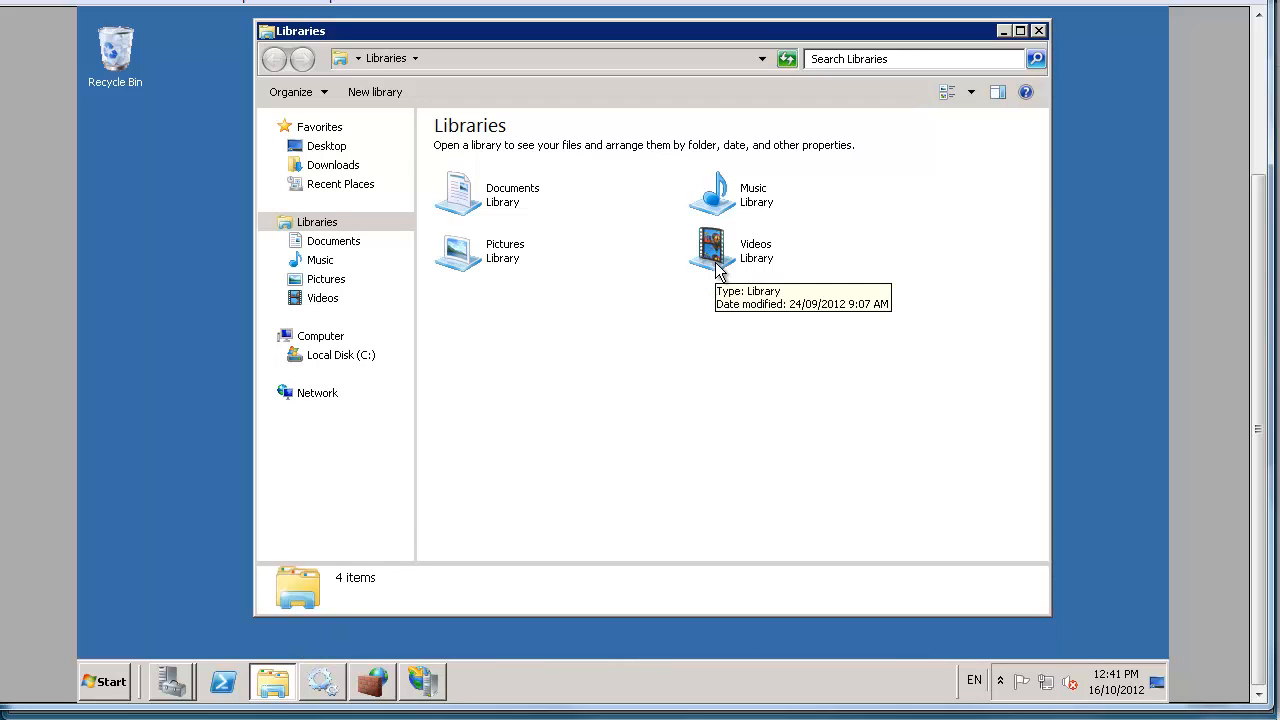
pyautogui.click(336, 358)
pyautogui.doubleClick(486, 348)
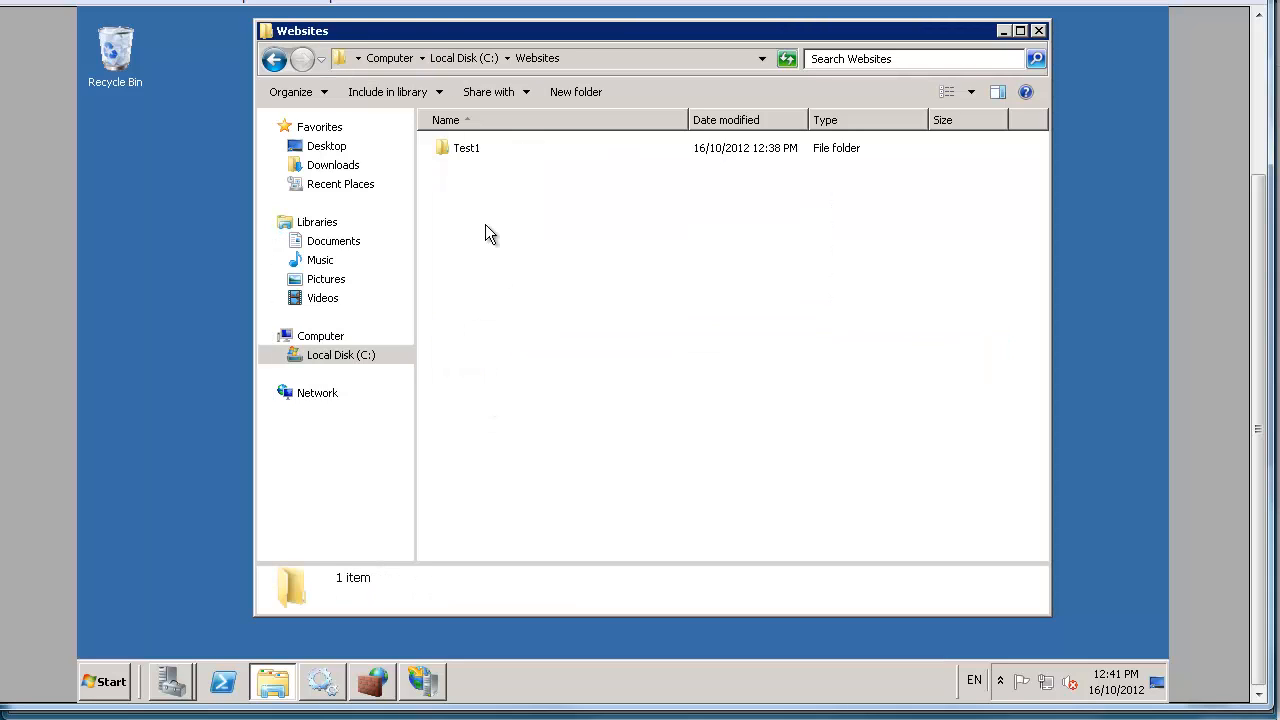
pyautogui.doubleClick(471, 153)
pyautogui.press('Down')
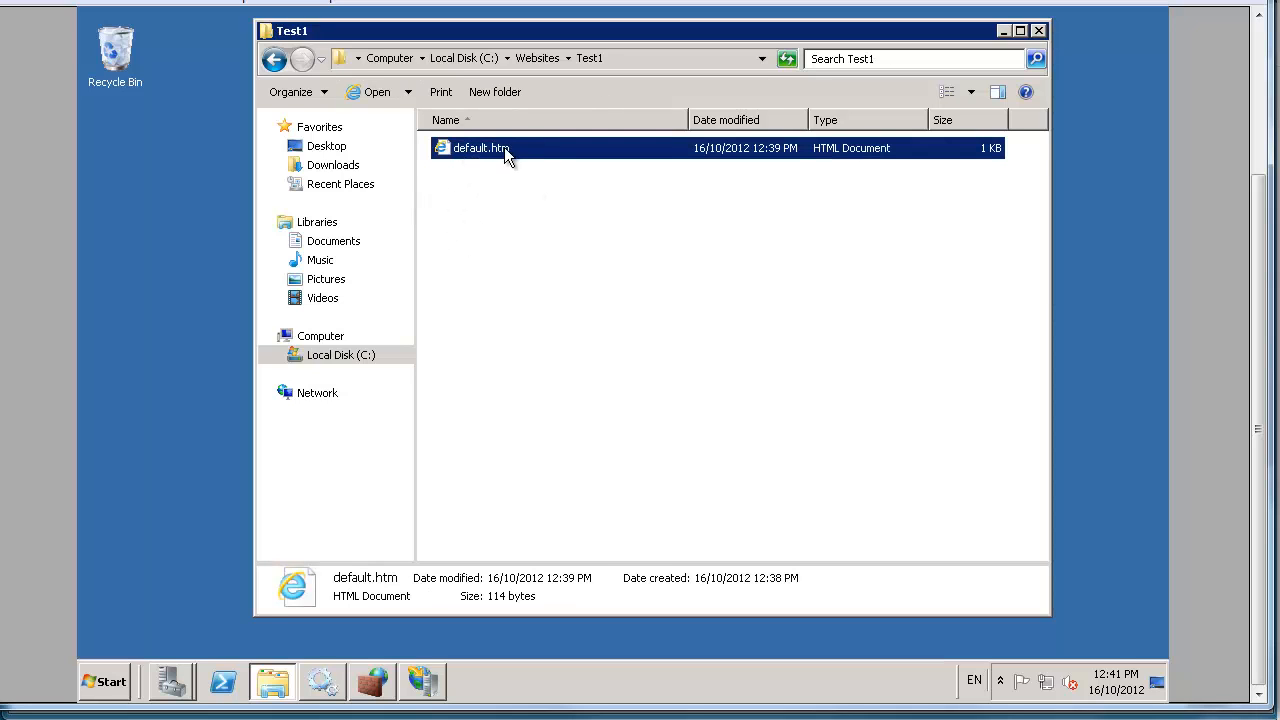
# Examine the HTML source of default.htm in Notepad and close the file.
pyautogui.rightClick(497, 149)
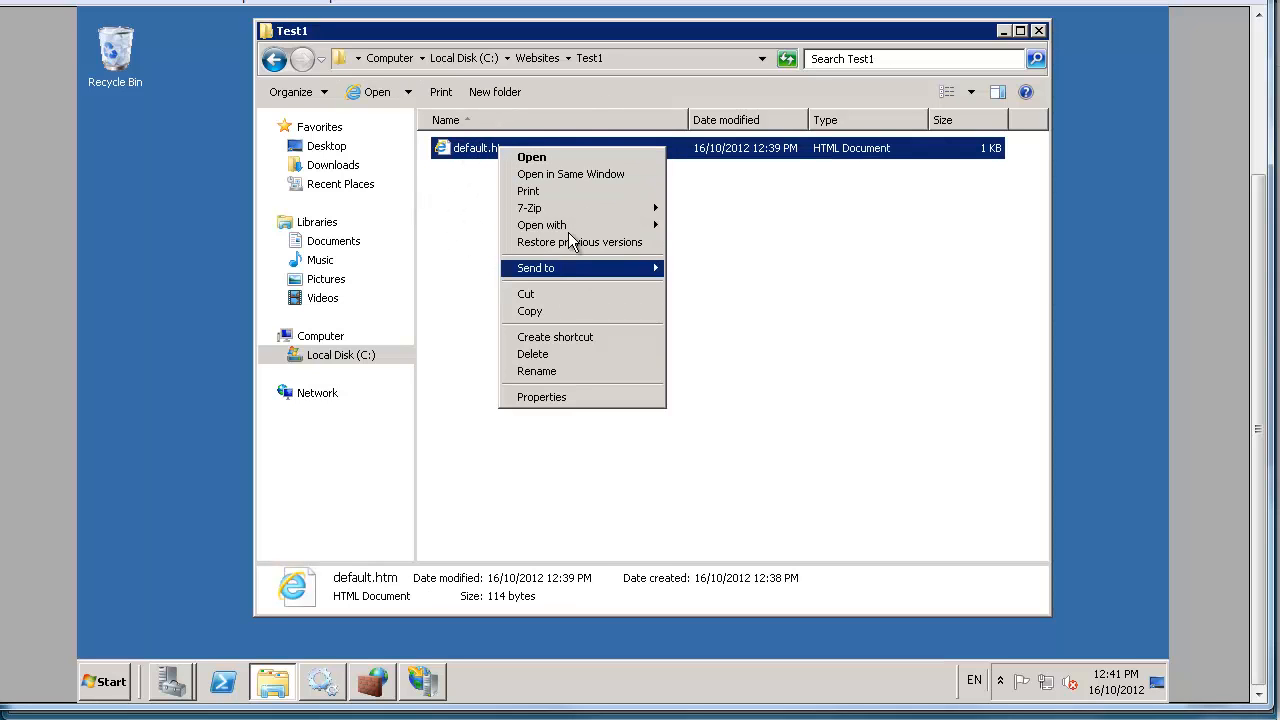
pyautogui.moveTo(574, 230)
pyautogui.click(715, 246)
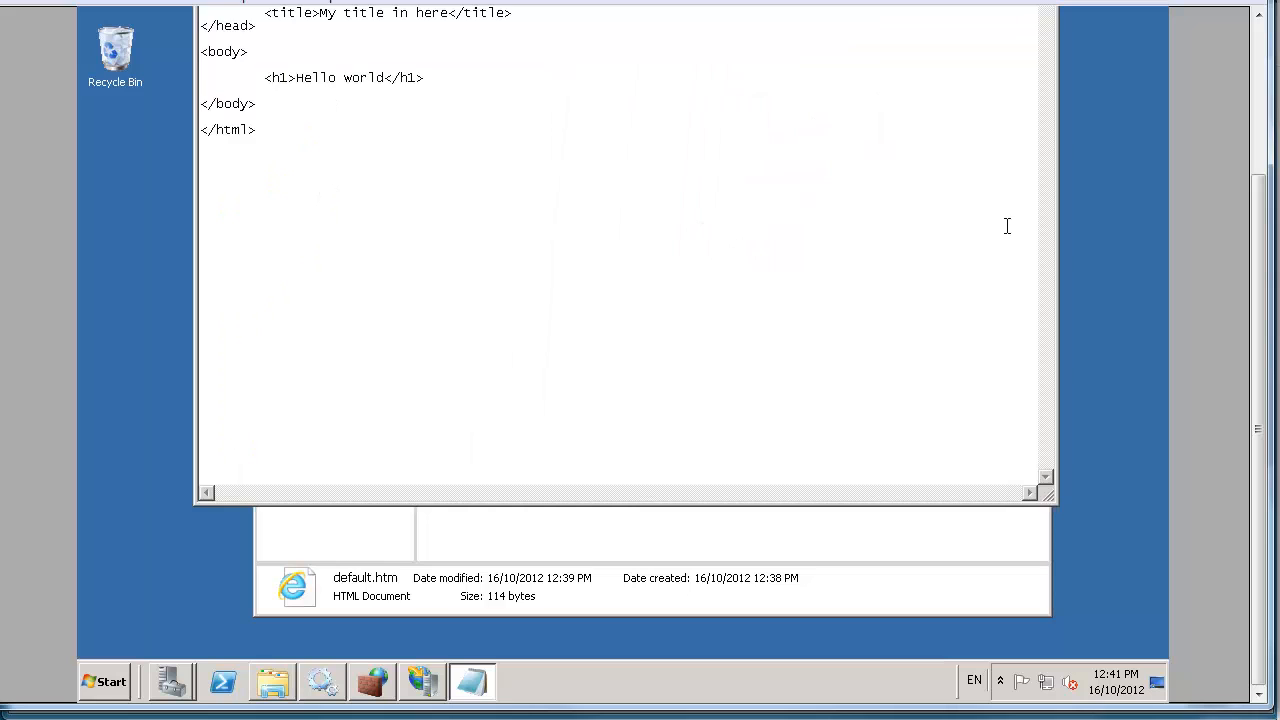
pyautogui.scroll(3, 1244, 170)
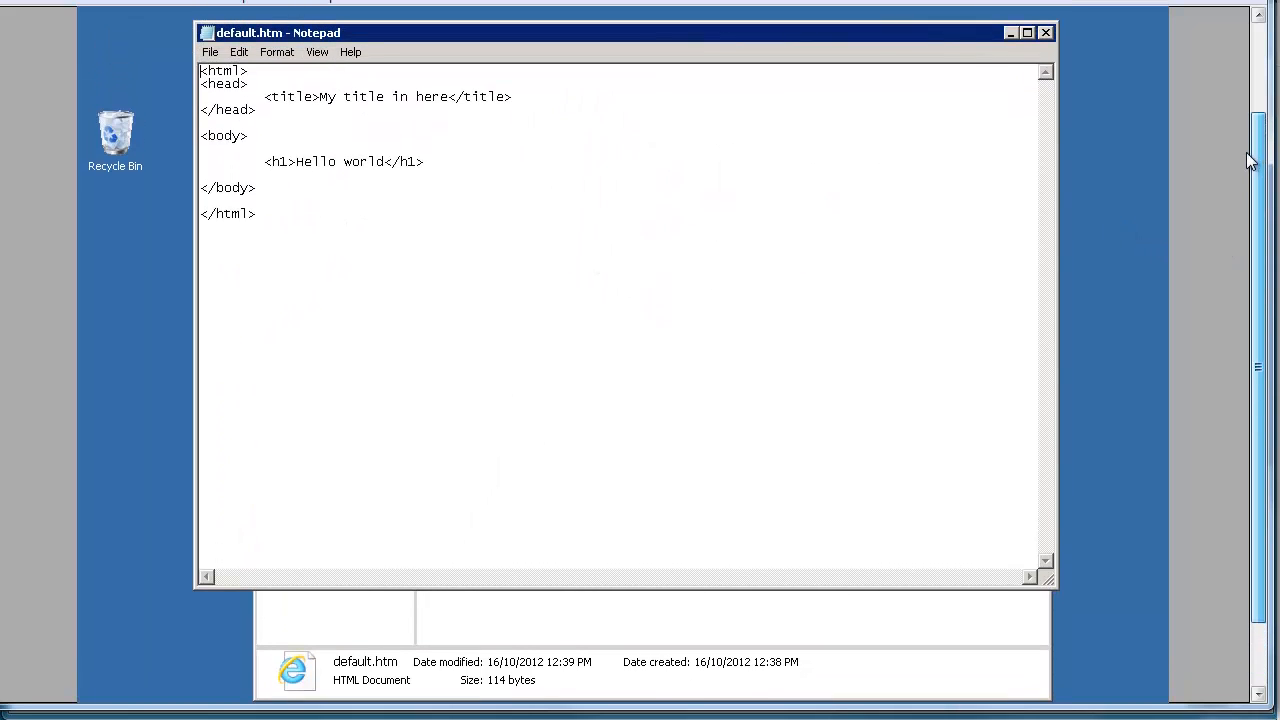
pyautogui.click(1046, 33)
pyautogui.scroll(-3, 1255, 222)
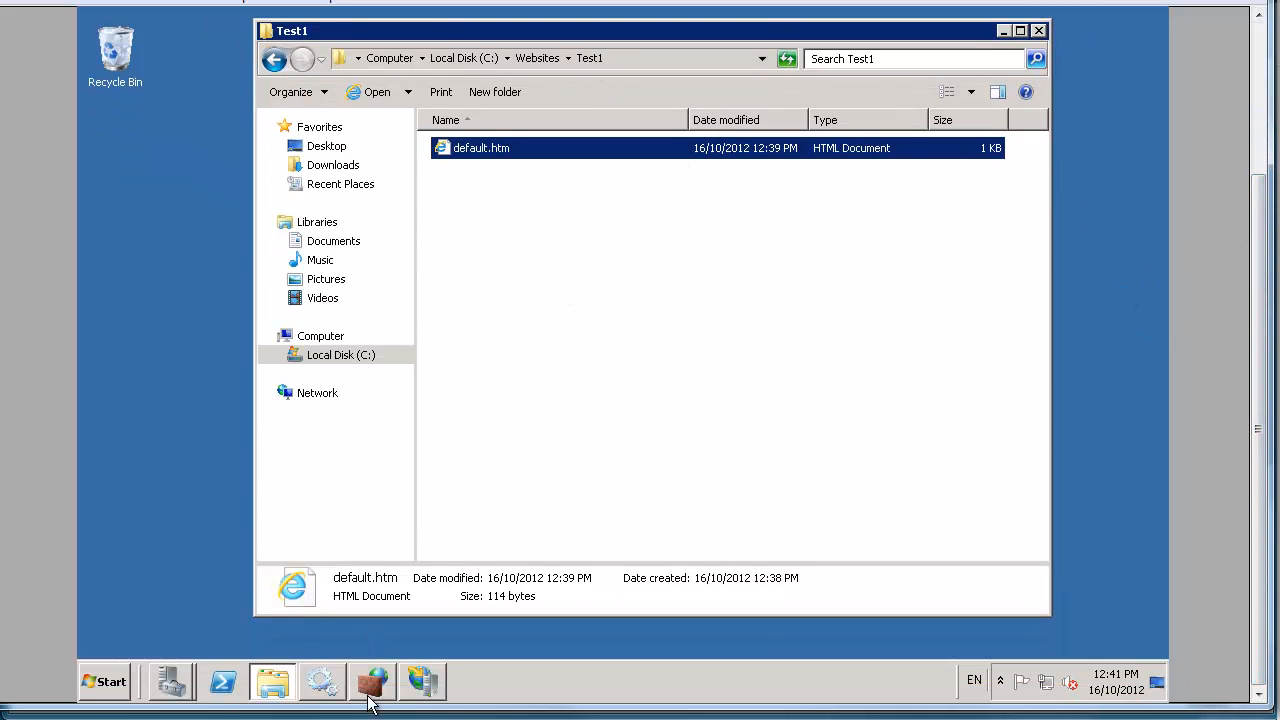
# Switch back to IIS Manager and stop the Default Web Site.
pyautogui.click(424, 683)
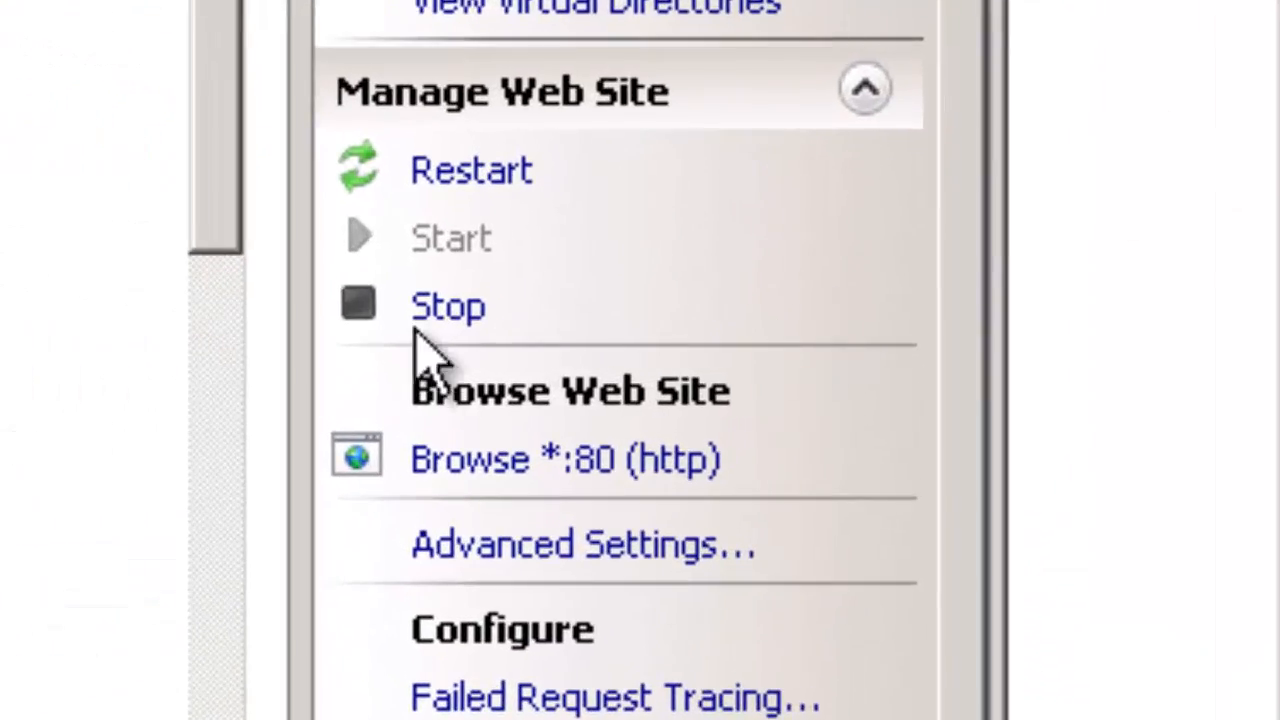
pyautogui.click(804, 358)
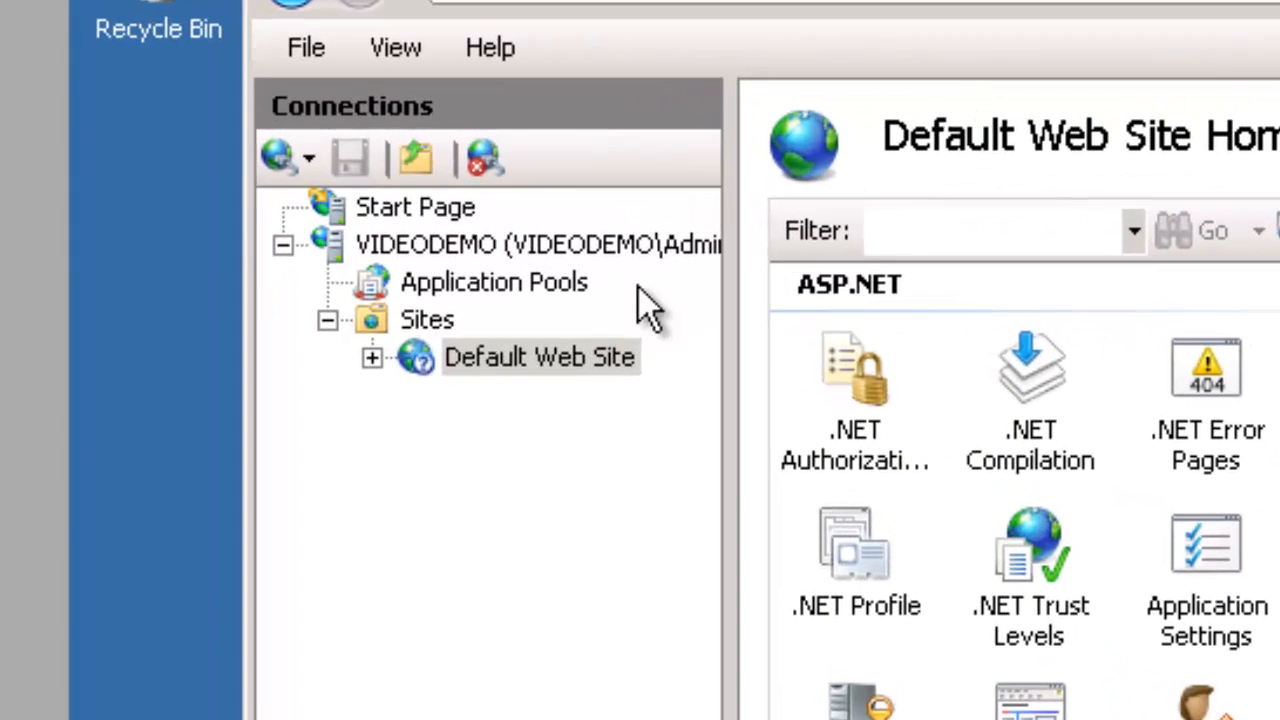
# Begin adding a new application pool on the server and name it "Test application 1".
pyautogui.click(556, 288)
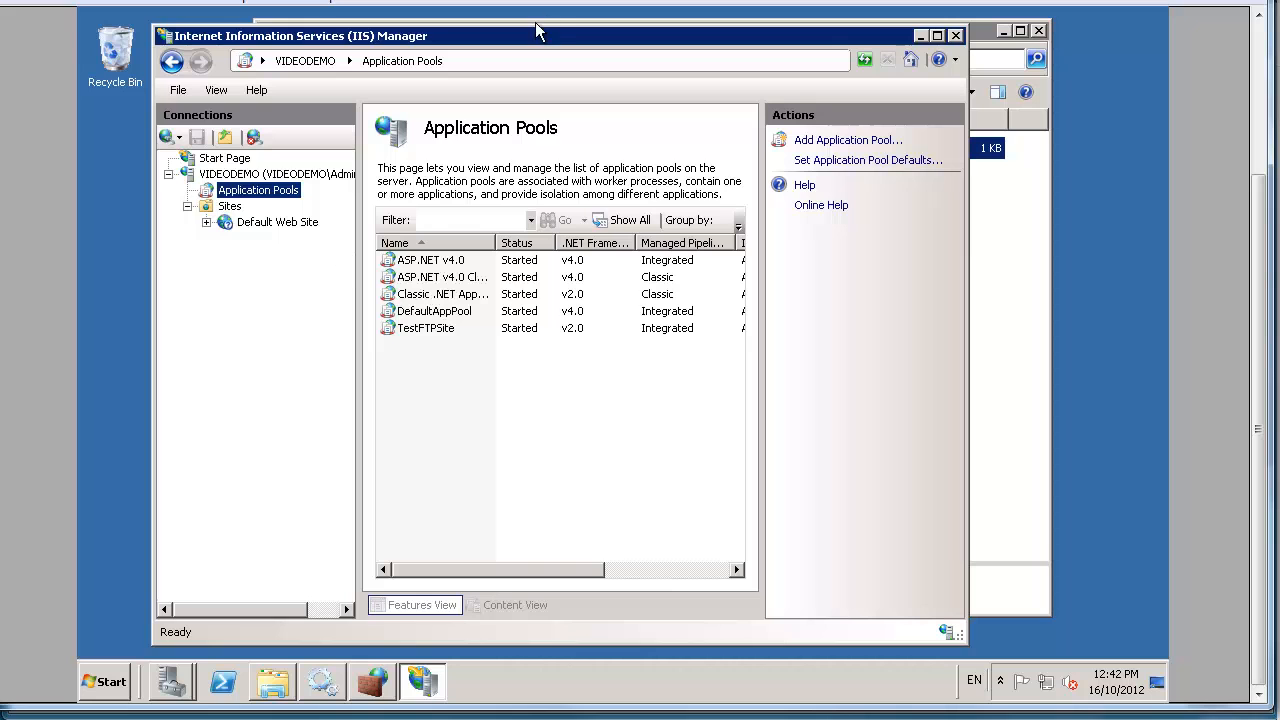
pyautogui.click(471, 405)
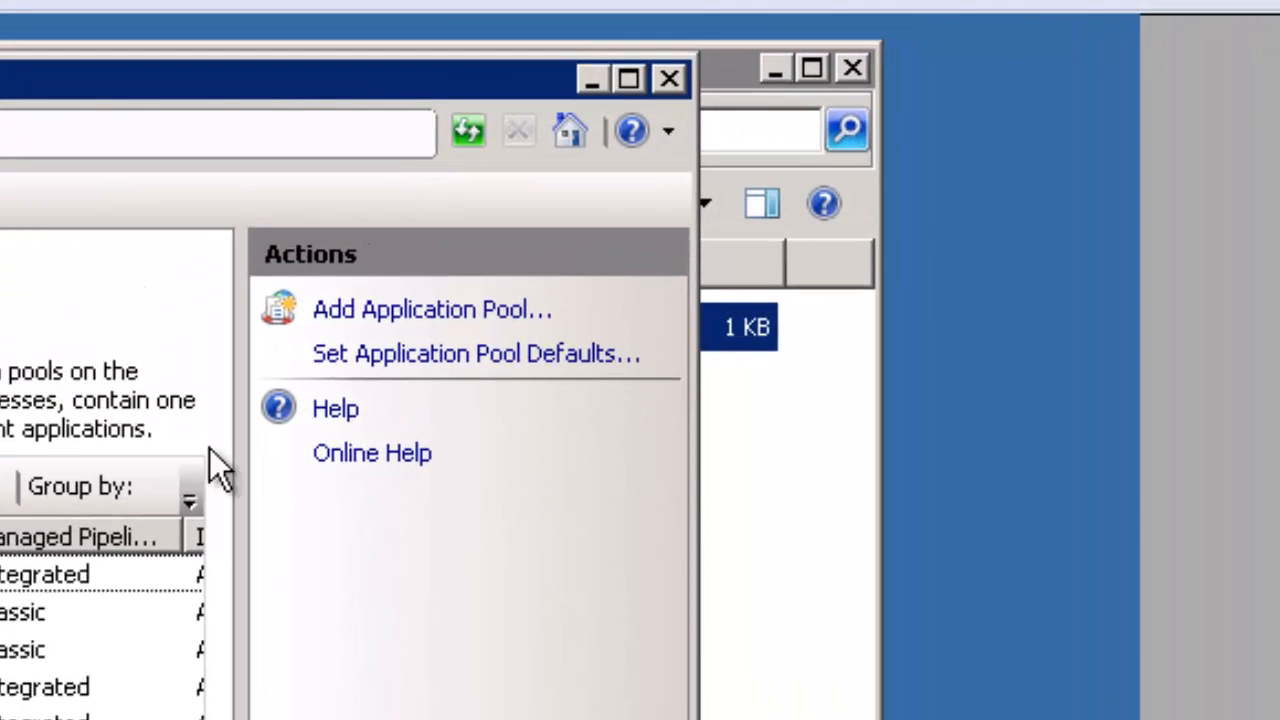
pyautogui.click(396, 312)
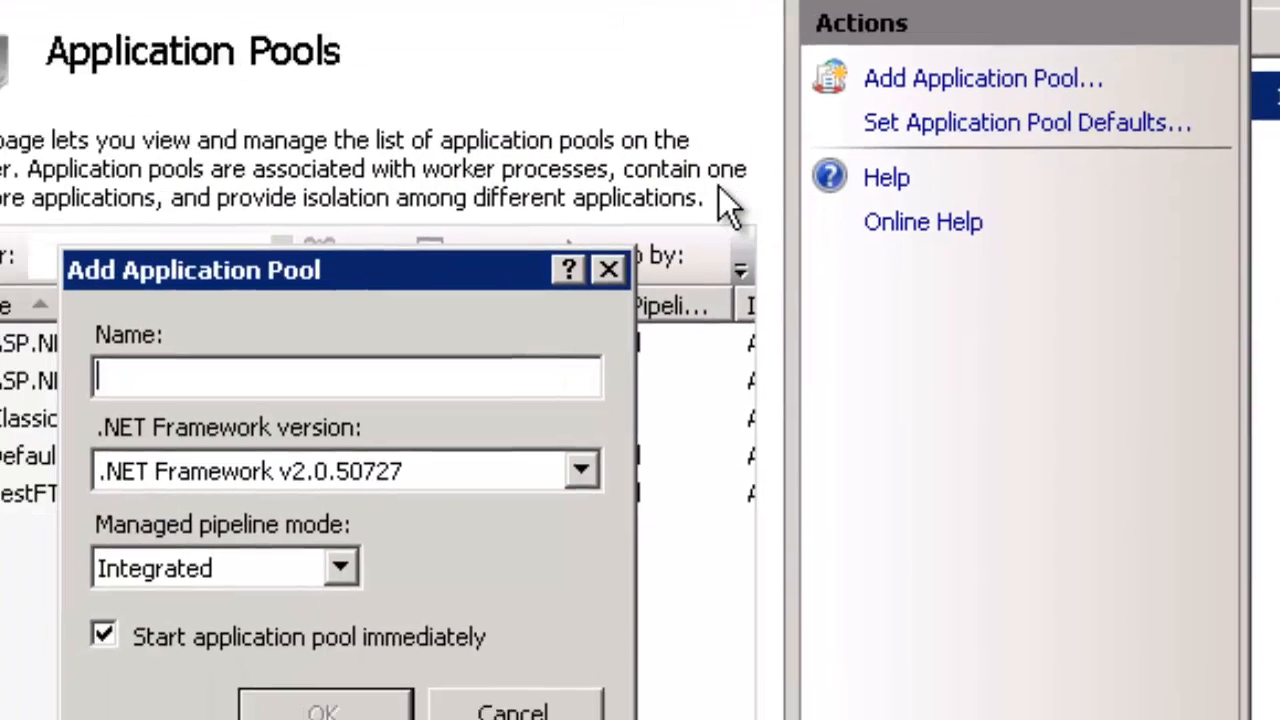
pyautogui.write('Te')
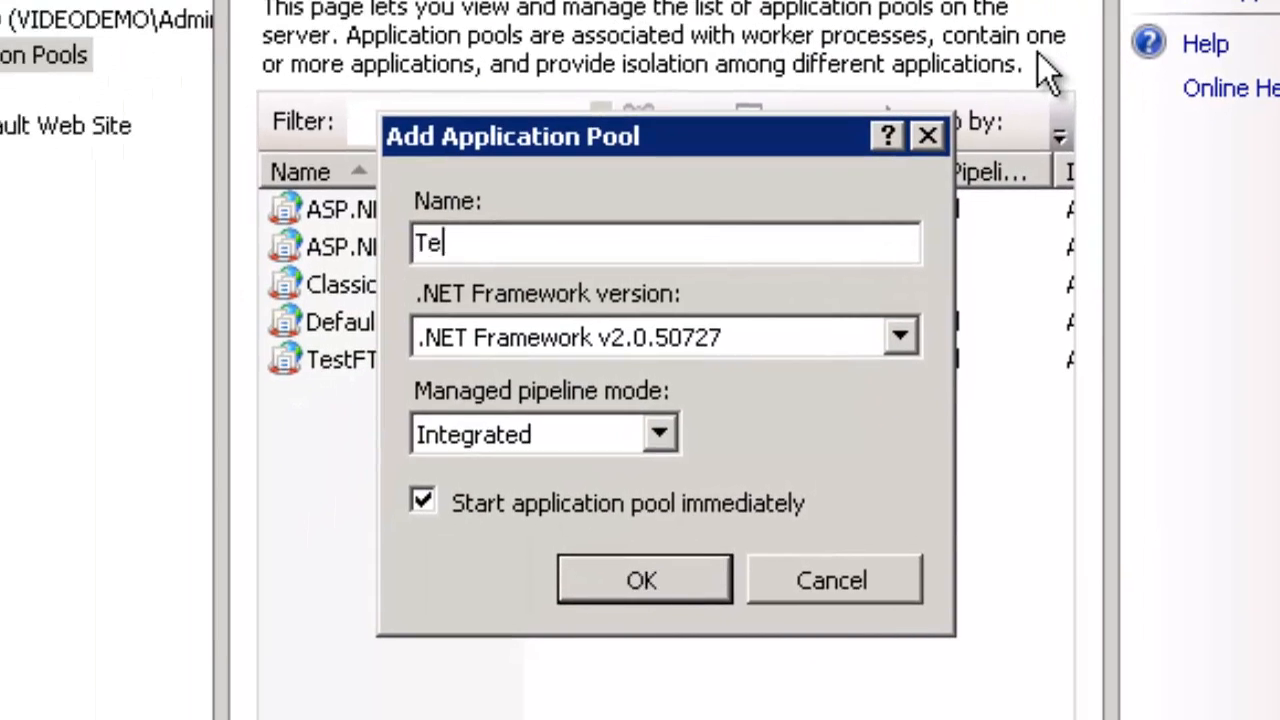
pyautogui.write('st application 1')
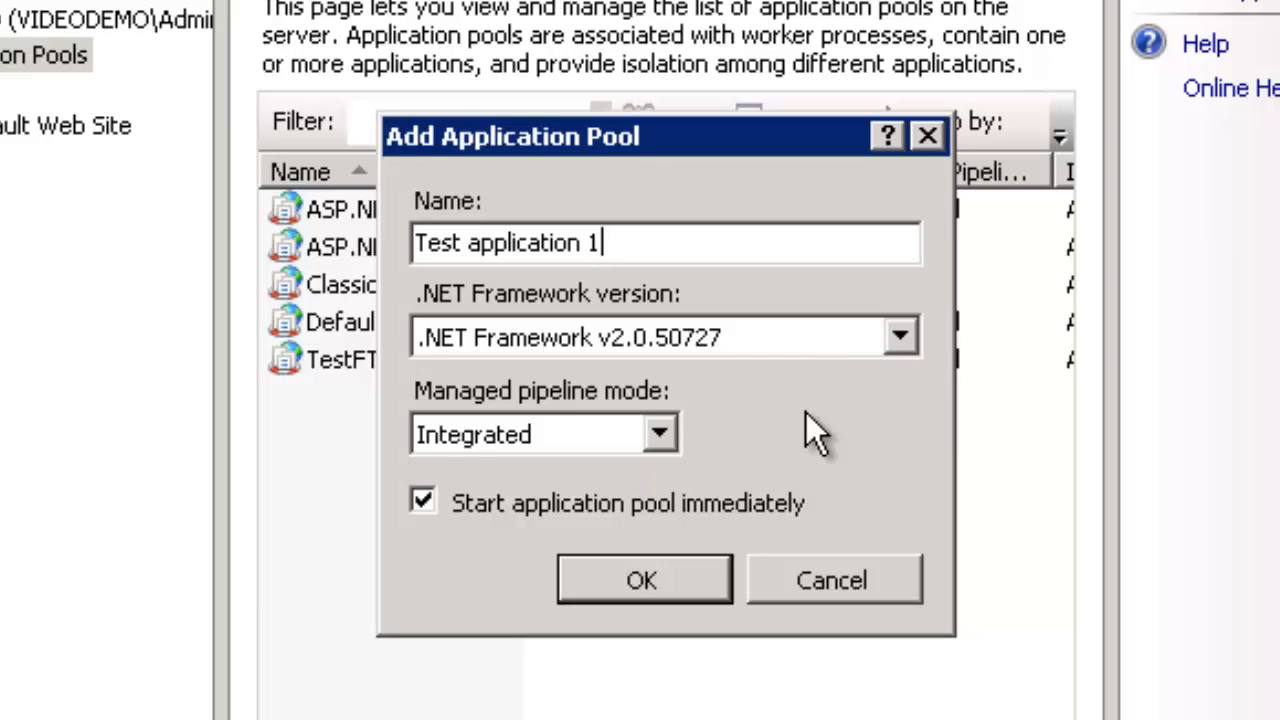
# Set the new pool to .NET Framework v4.0.30319 with the Integrated pipeline mode and create it.
pyautogui.click(910, 340)
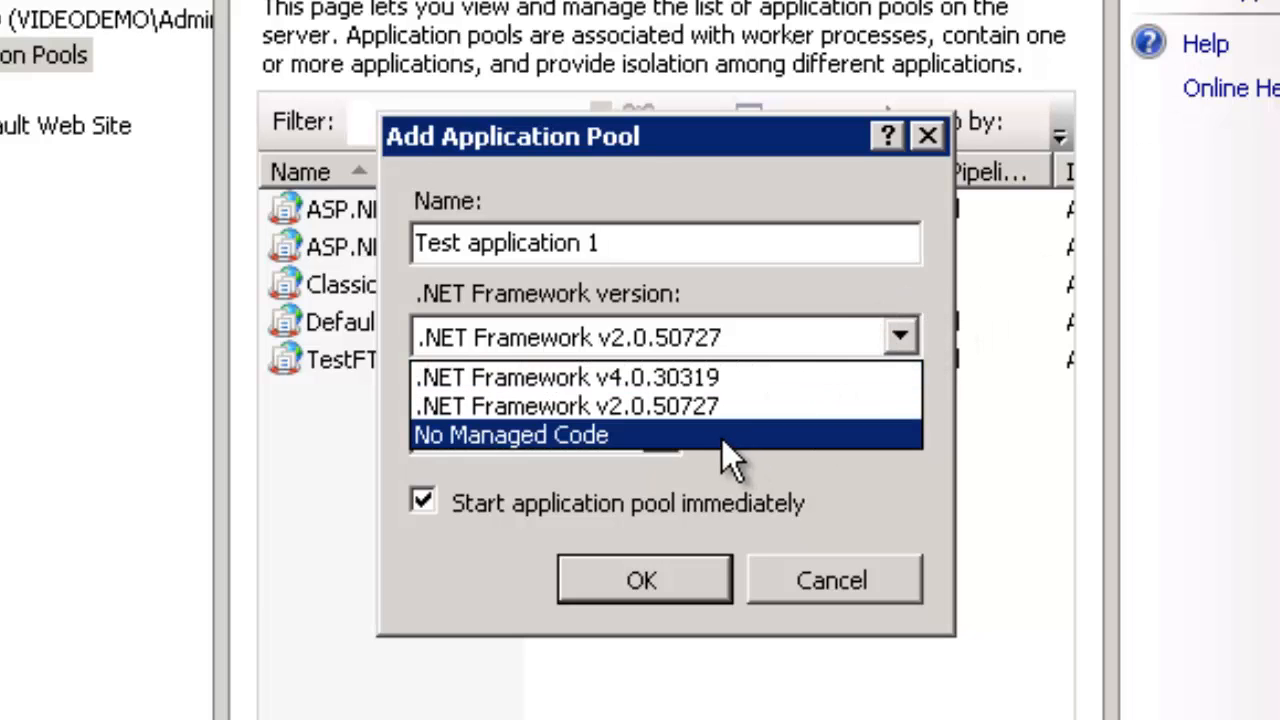
pyautogui.click(726, 376)
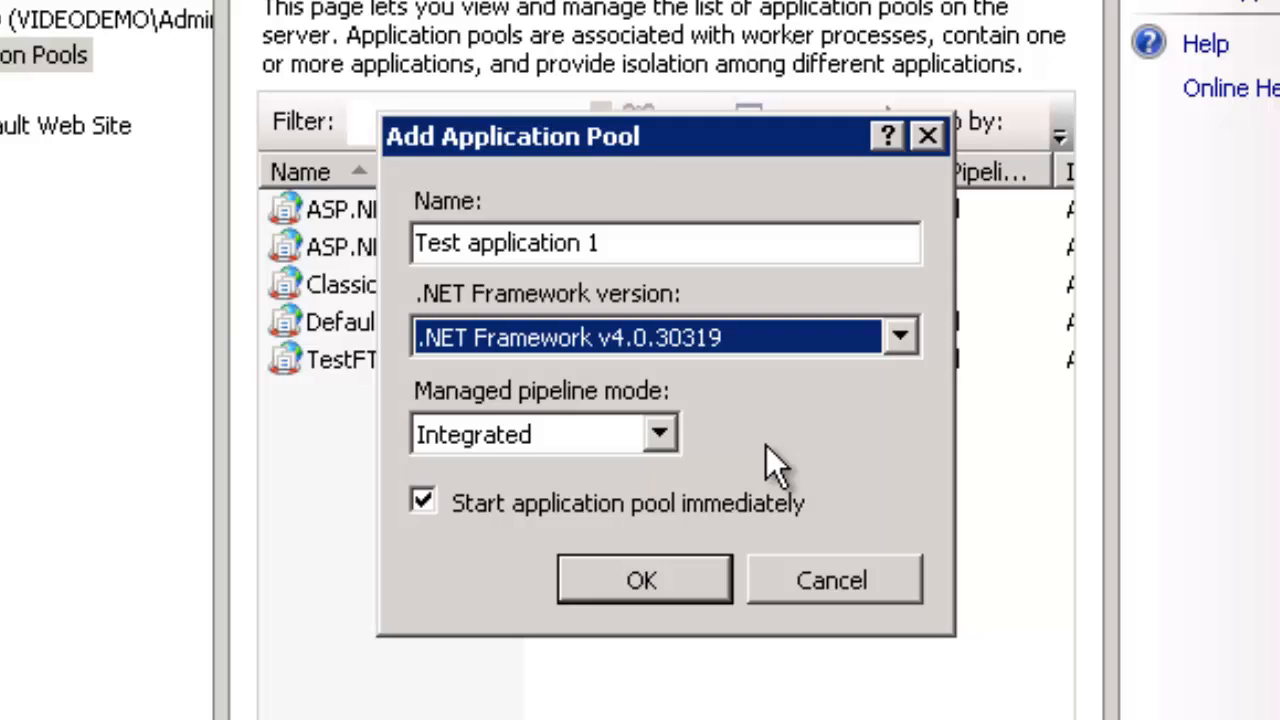
pyautogui.click(521, 434)
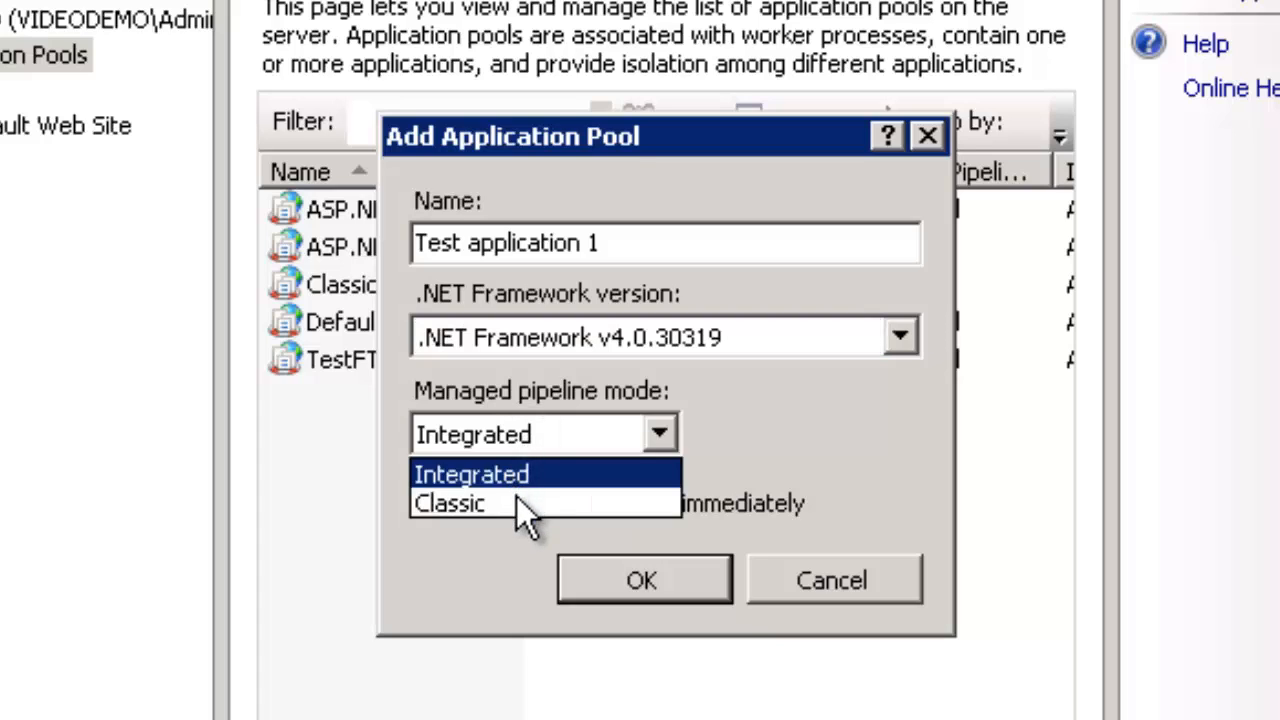
pyautogui.click(737, 388)
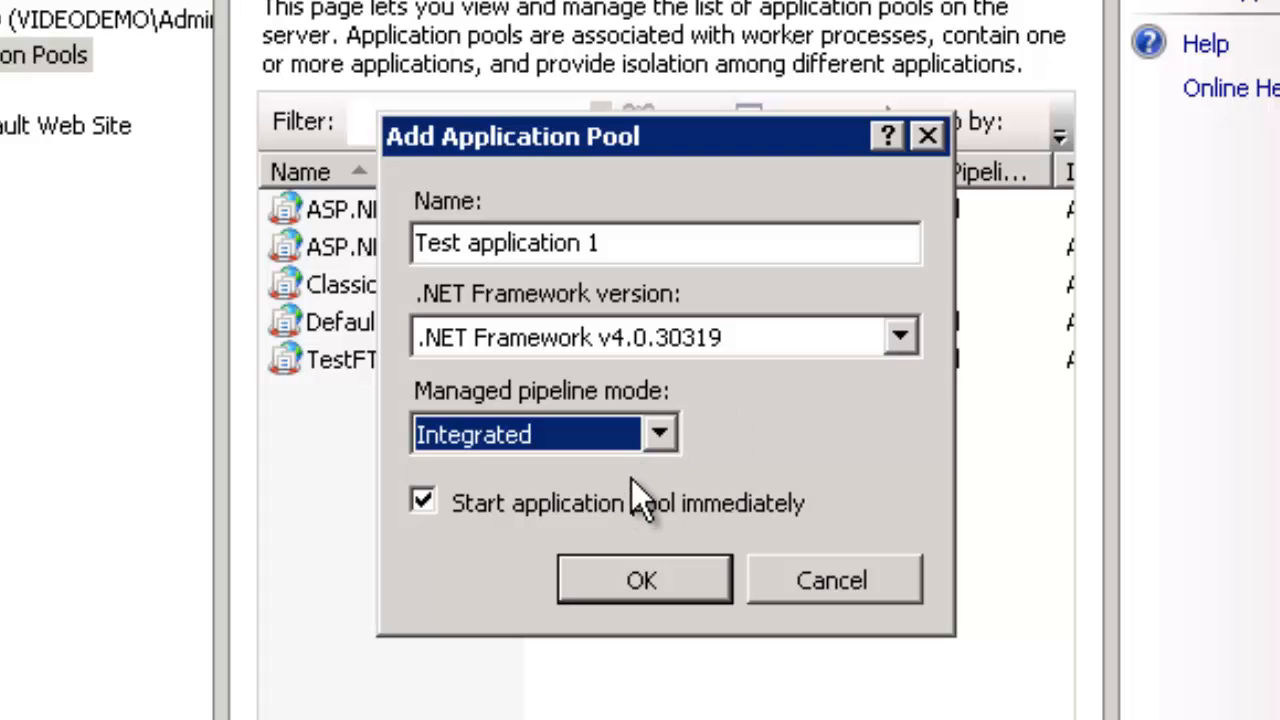
pyautogui.click(652, 582)
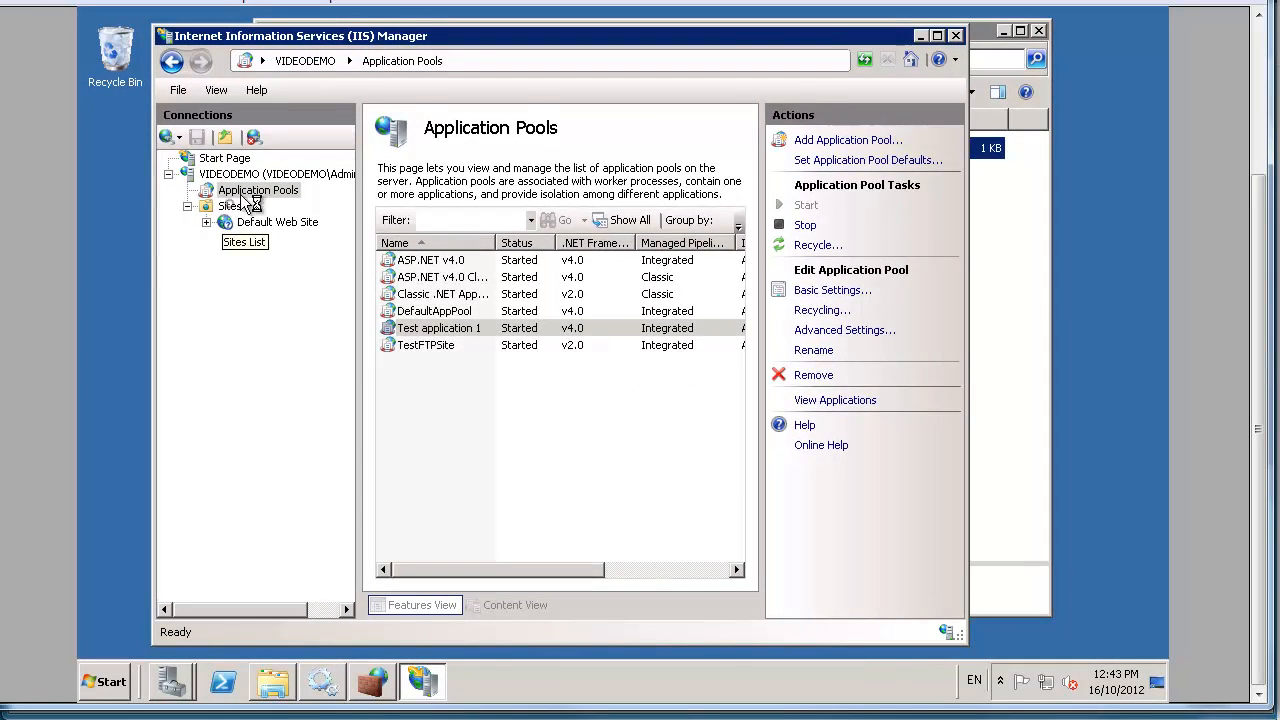
# Begin adding a web site named "Test website 1" and assign it to the "Test application 1" application pool.
pyautogui.click(96, 124)
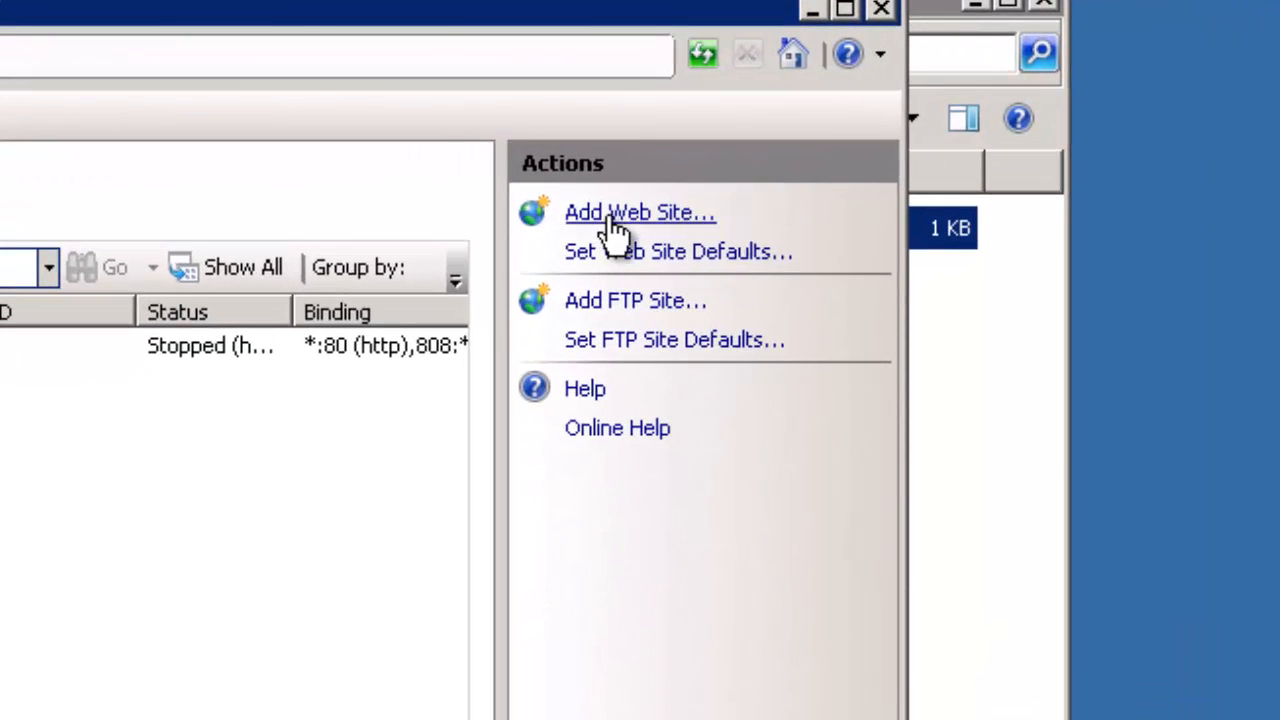
pyautogui.click(677, 223)
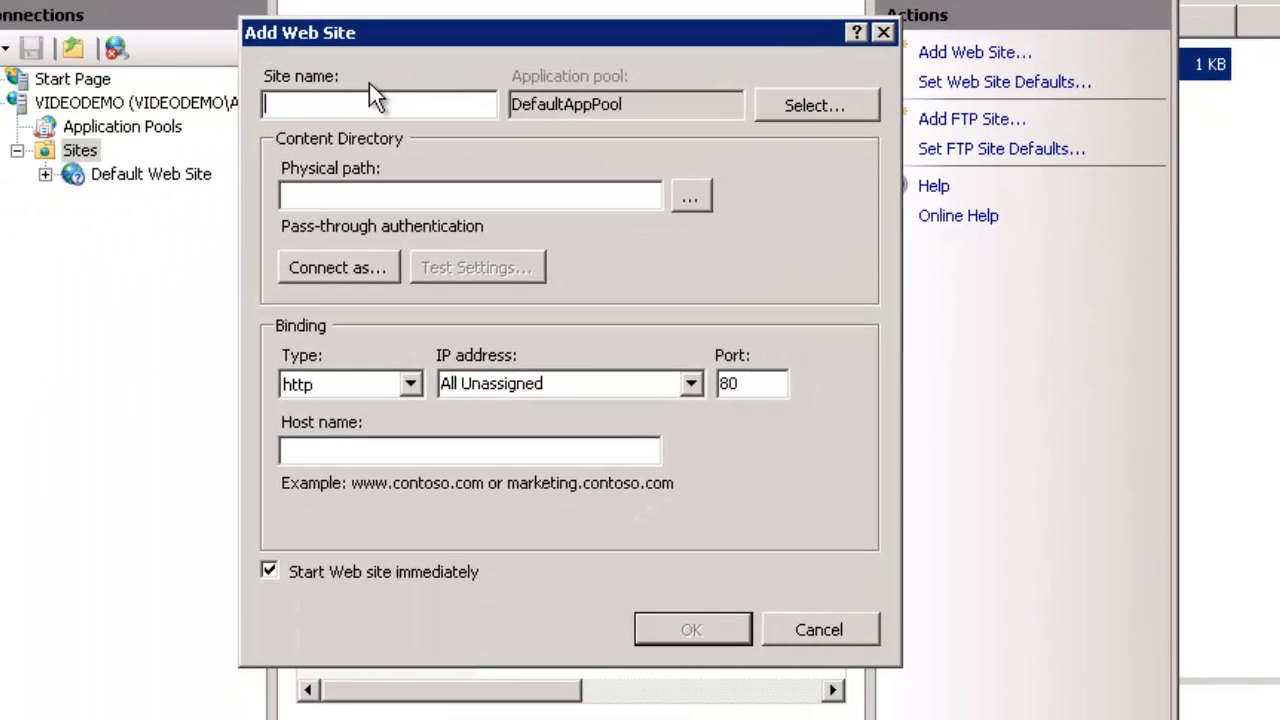
pyautogui.write('Test website 1')
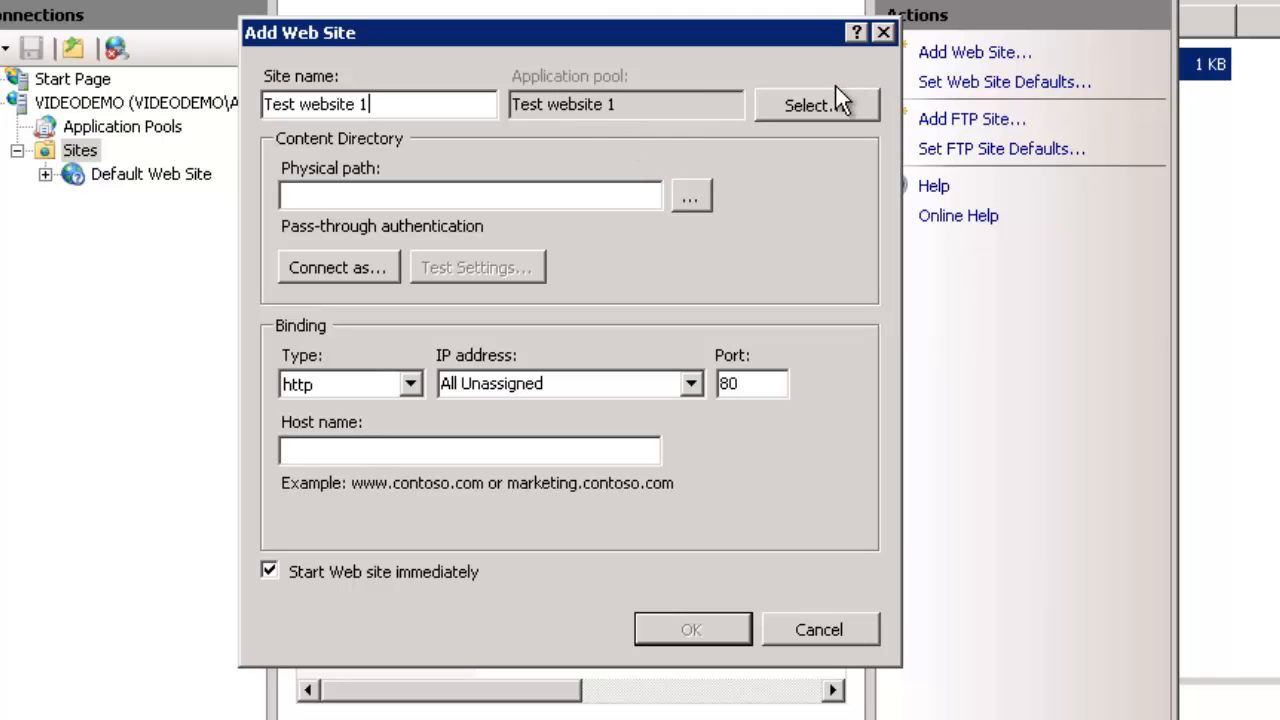
pyautogui.click(862, 104)
pyautogui.click(653, 281)
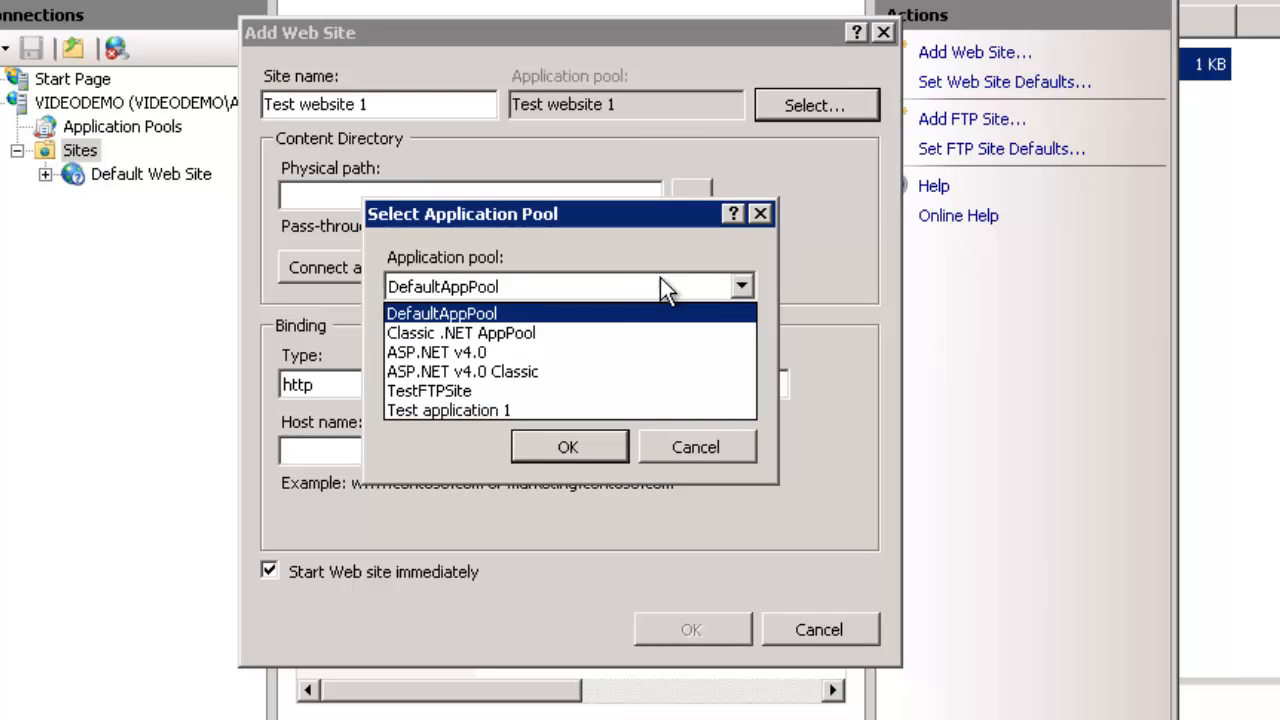
pyautogui.click(455, 410)
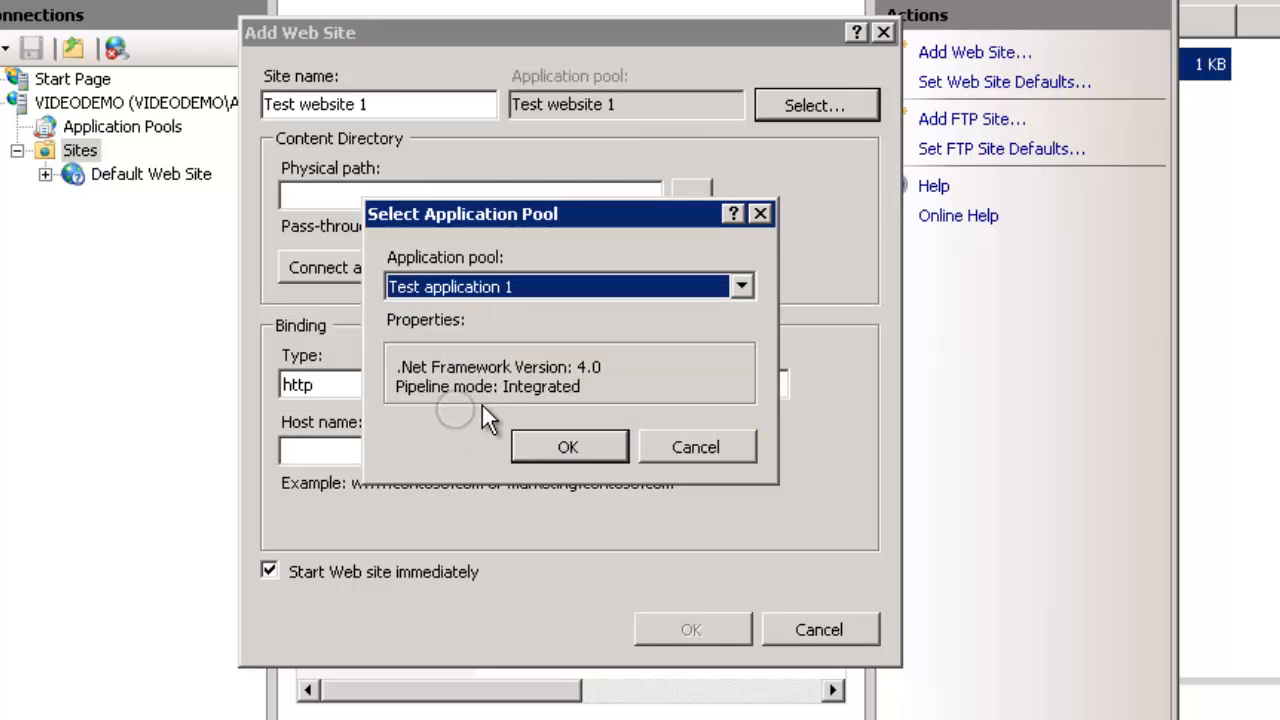
pyautogui.click(570, 448)
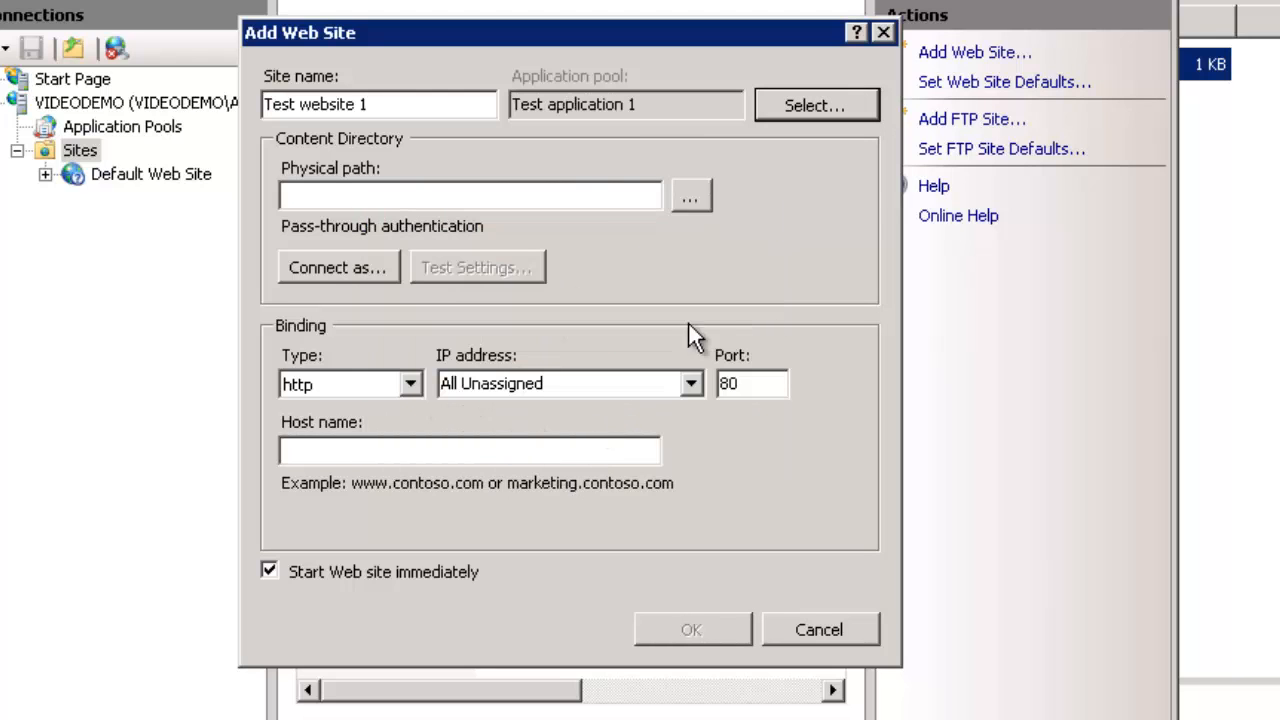
# Set the new web site's physical path to C:\Websites\Test1.
pyautogui.click(691, 199)
pyautogui.click(486, 229)
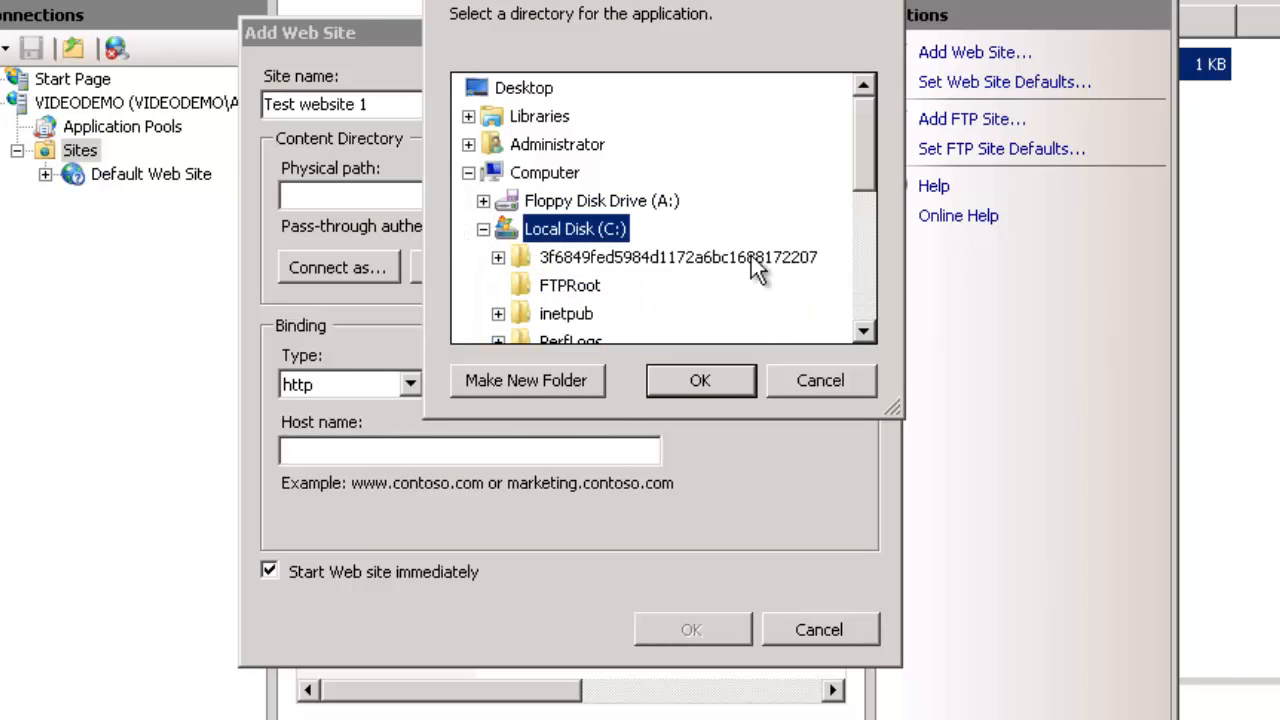
pyautogui.moveTo(864, 160); pyautogui.dragTo(861, 285)
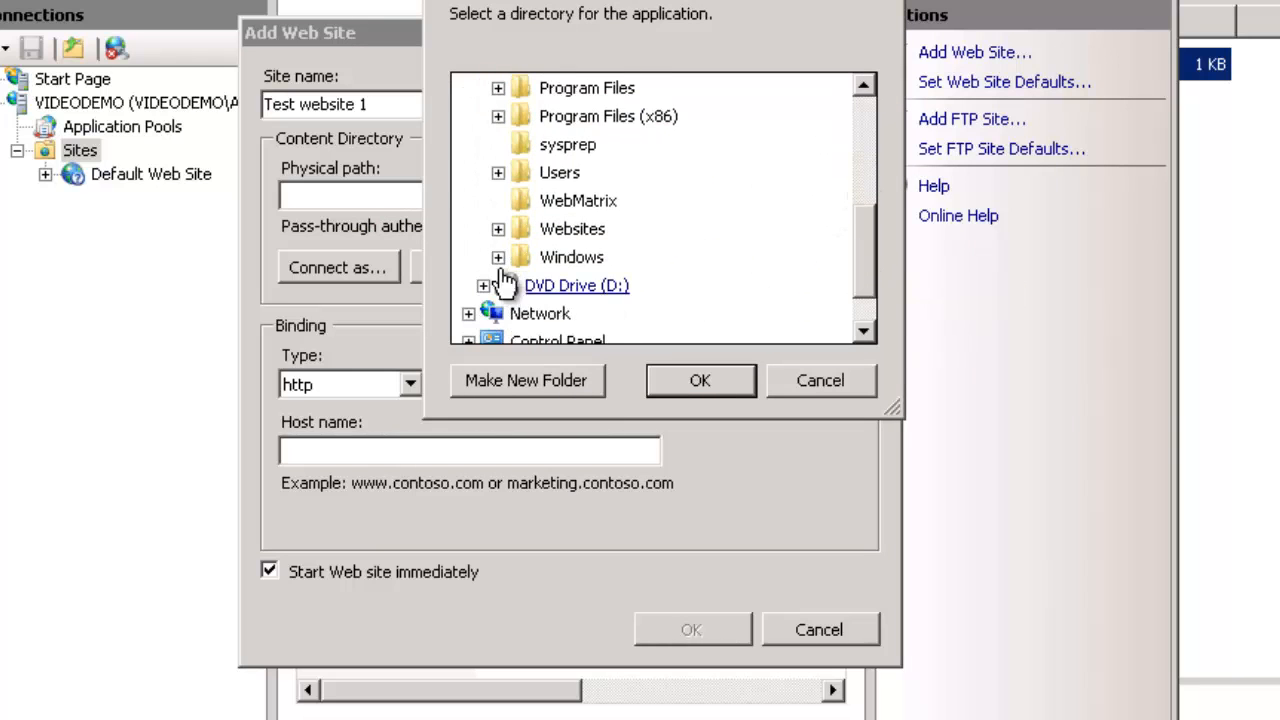
pyautogui.click(498, 229)
pyautogui.click(575, 258)
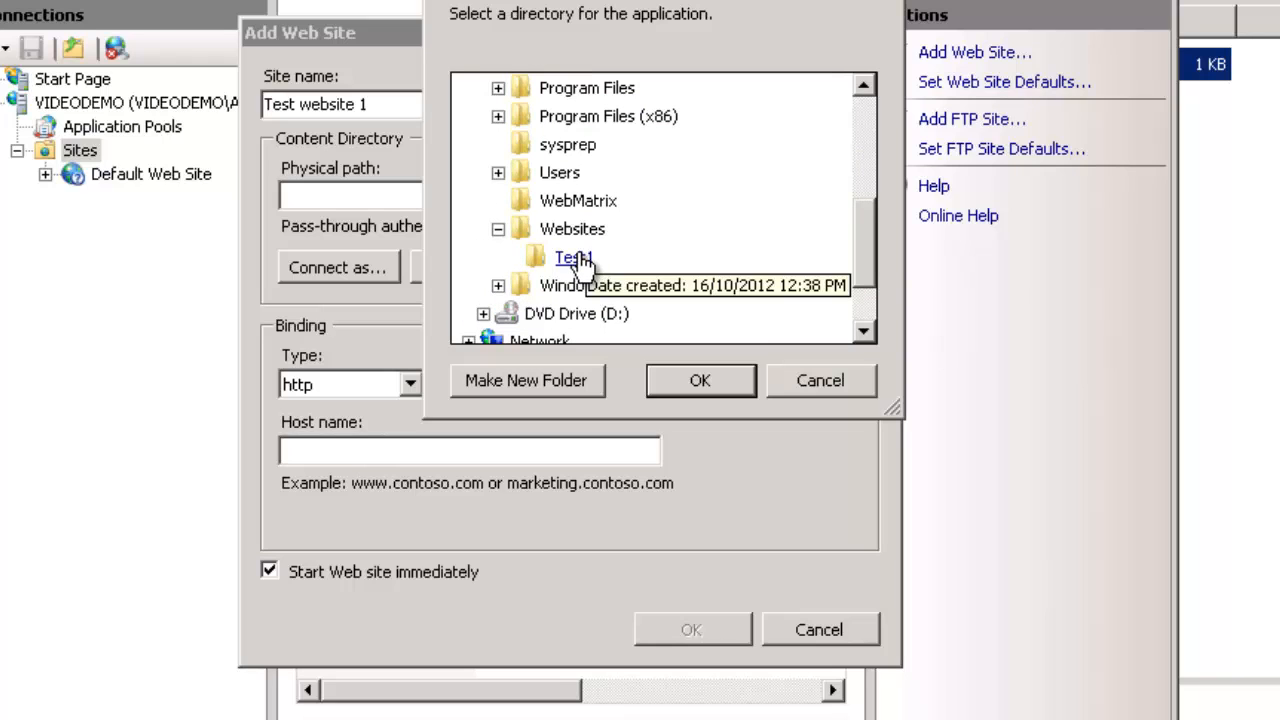
pyautogui.click(699, 383)
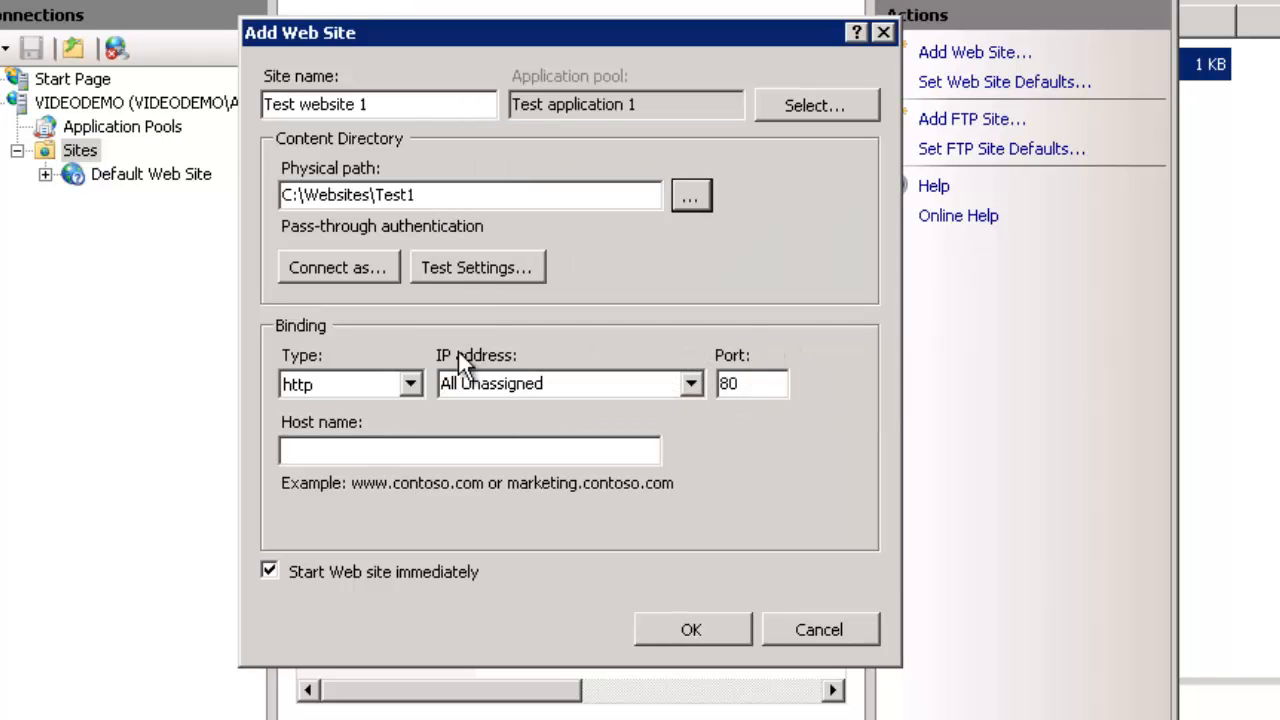
# Set the new web site's binding to the IP address 202.6.132.139.
pyautogui.click(690, 384)
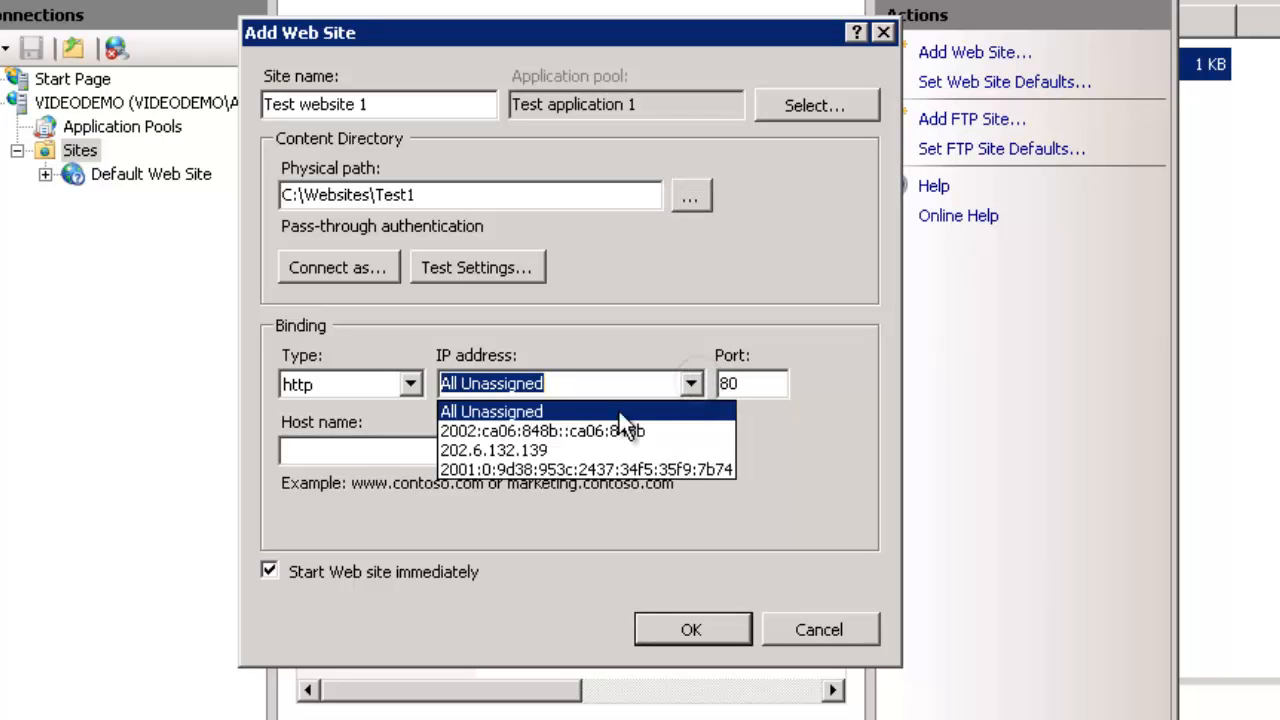
pyautogui.click(543, 452)
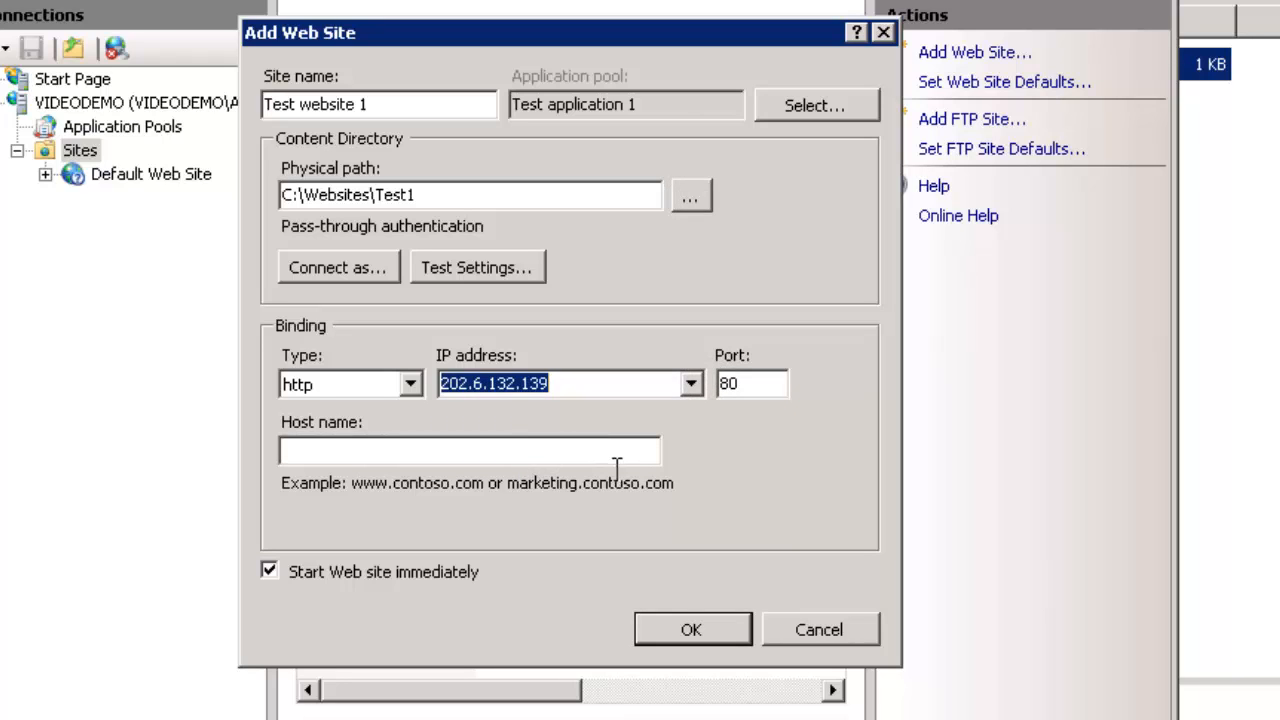
pyautogui.click(595, 452)
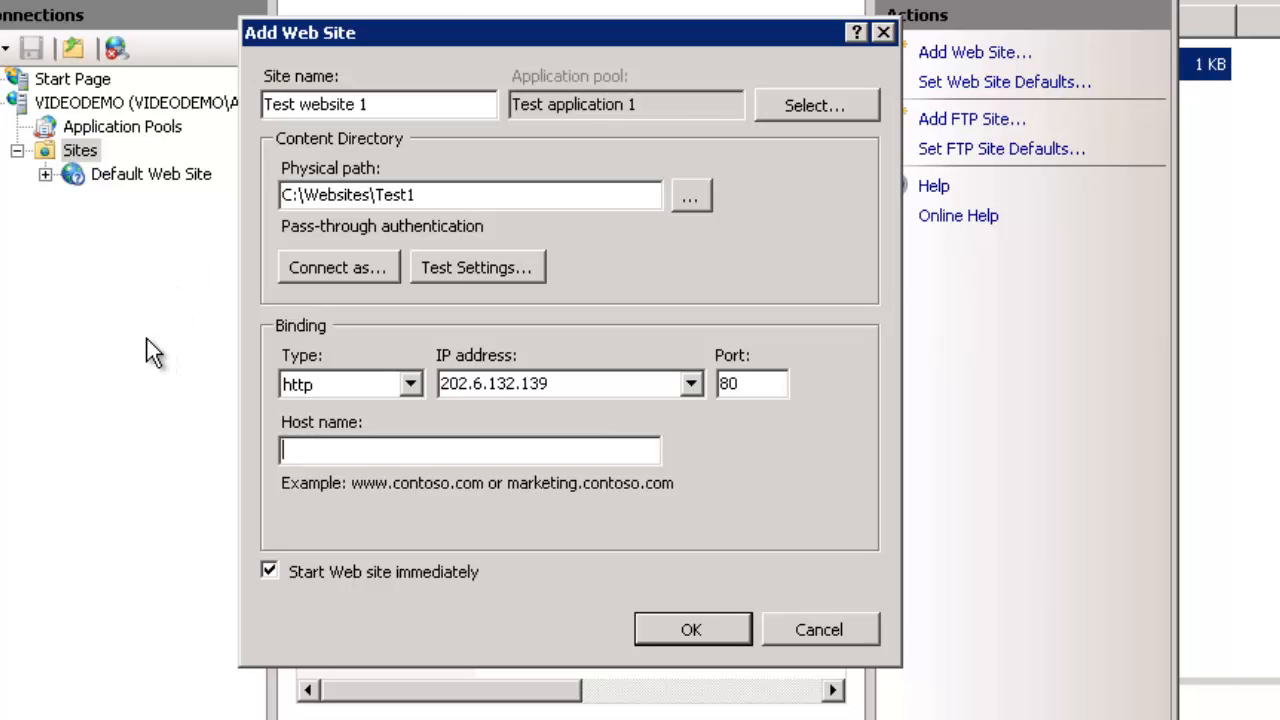
pyautogui.write('test.mydomain.com')
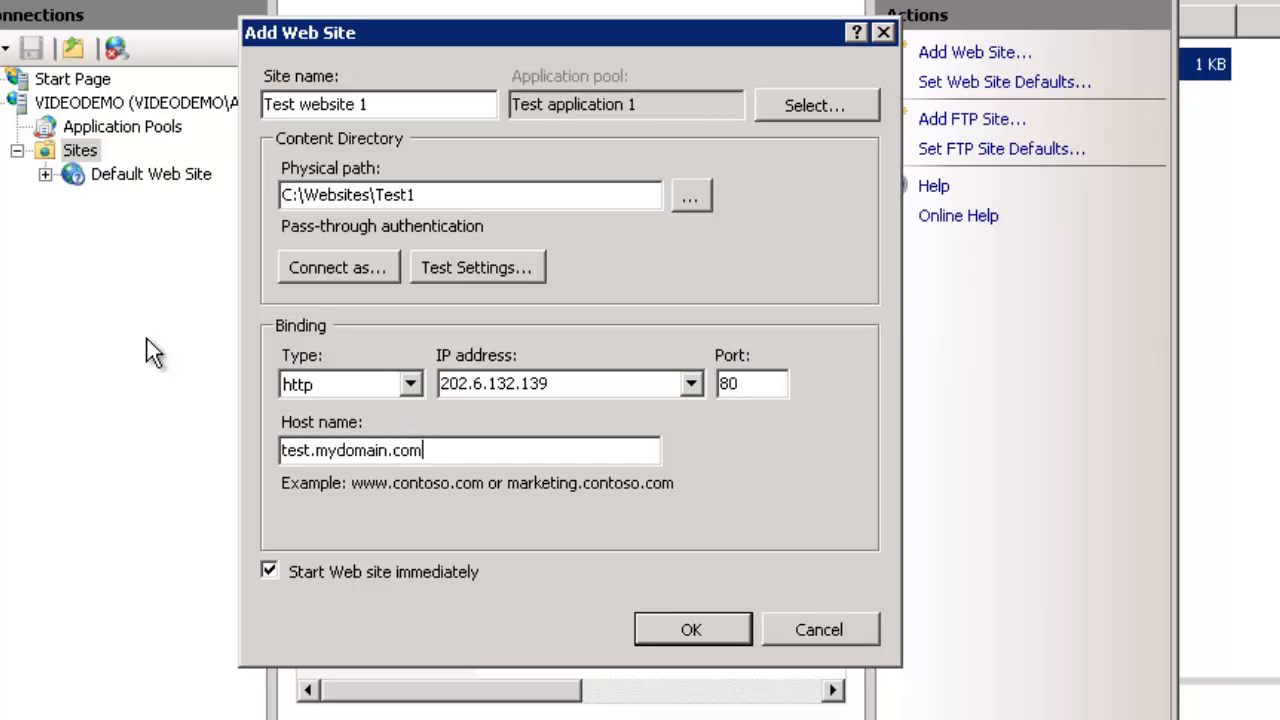
pyautogui.hotkey('shift', 'Home')
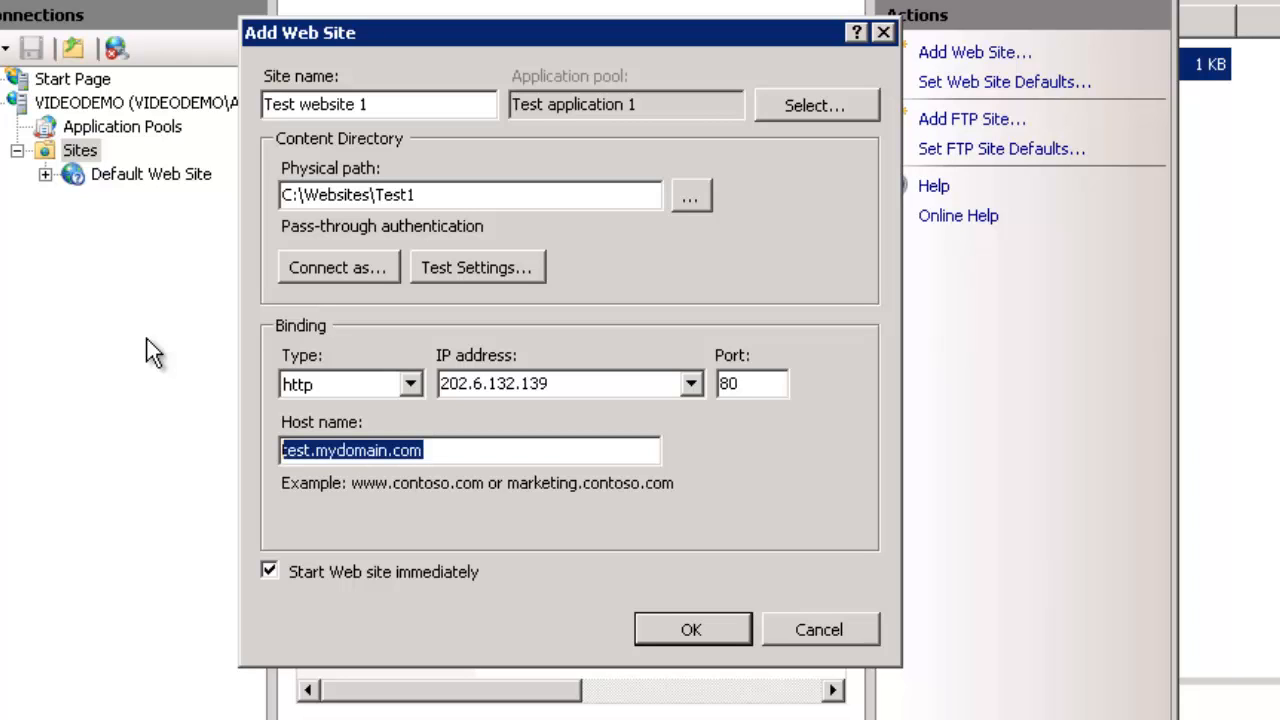
pyautogui.press('BackSpace')
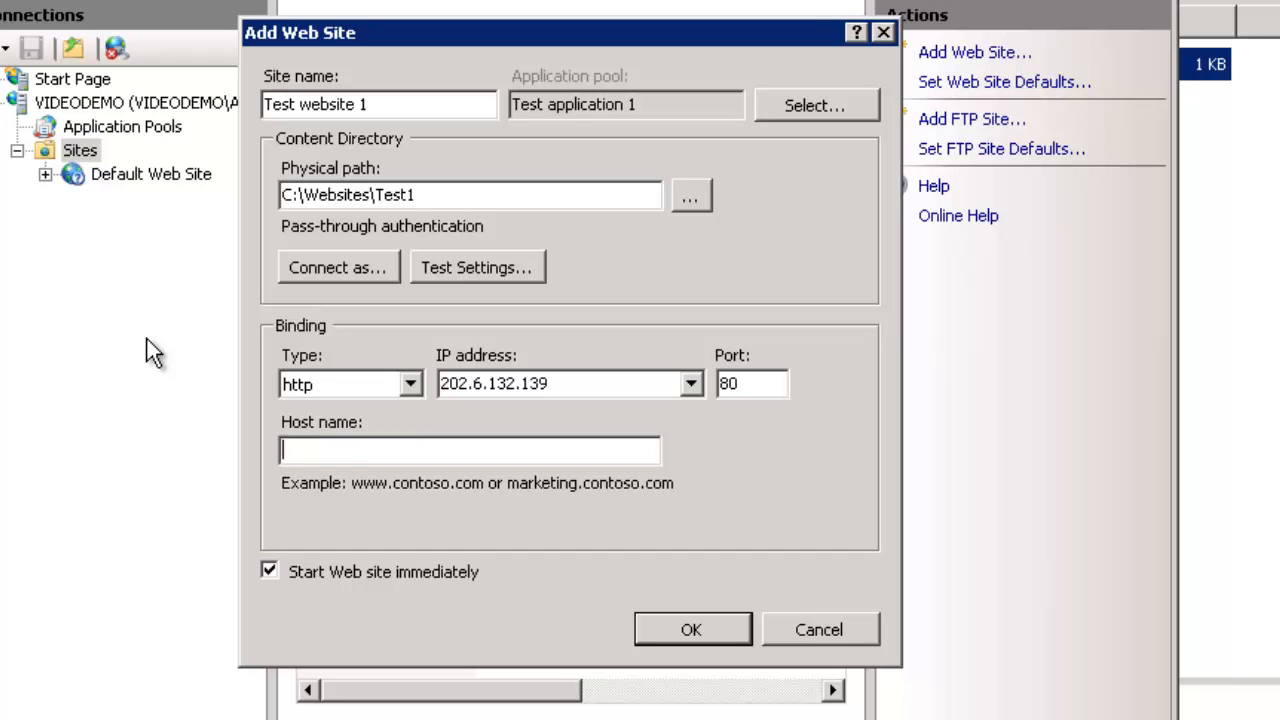
# Create the new web site with the entered settings, leaving its host name blank.
pyautogui.click(690, 629)
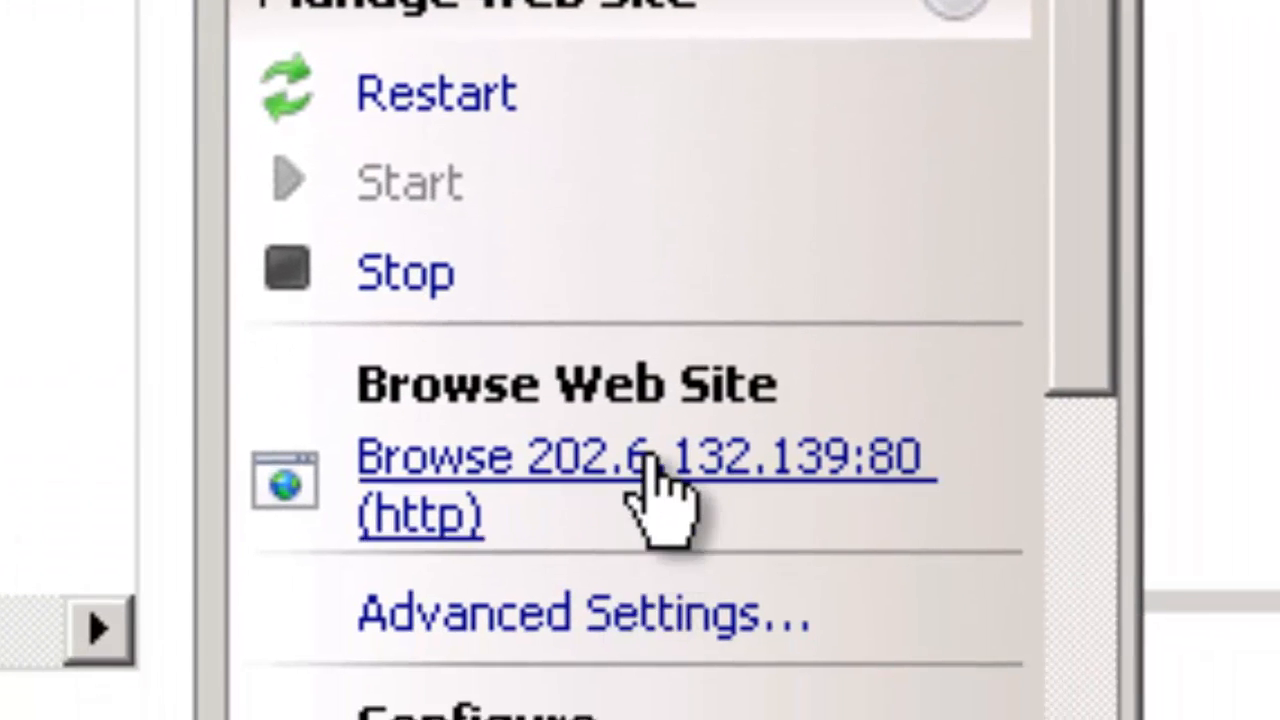
# Browse the new web site on 202.6.132.139:80 to check its page, and close the browser to return to the sites list.
pyautogui.click(652, 462)
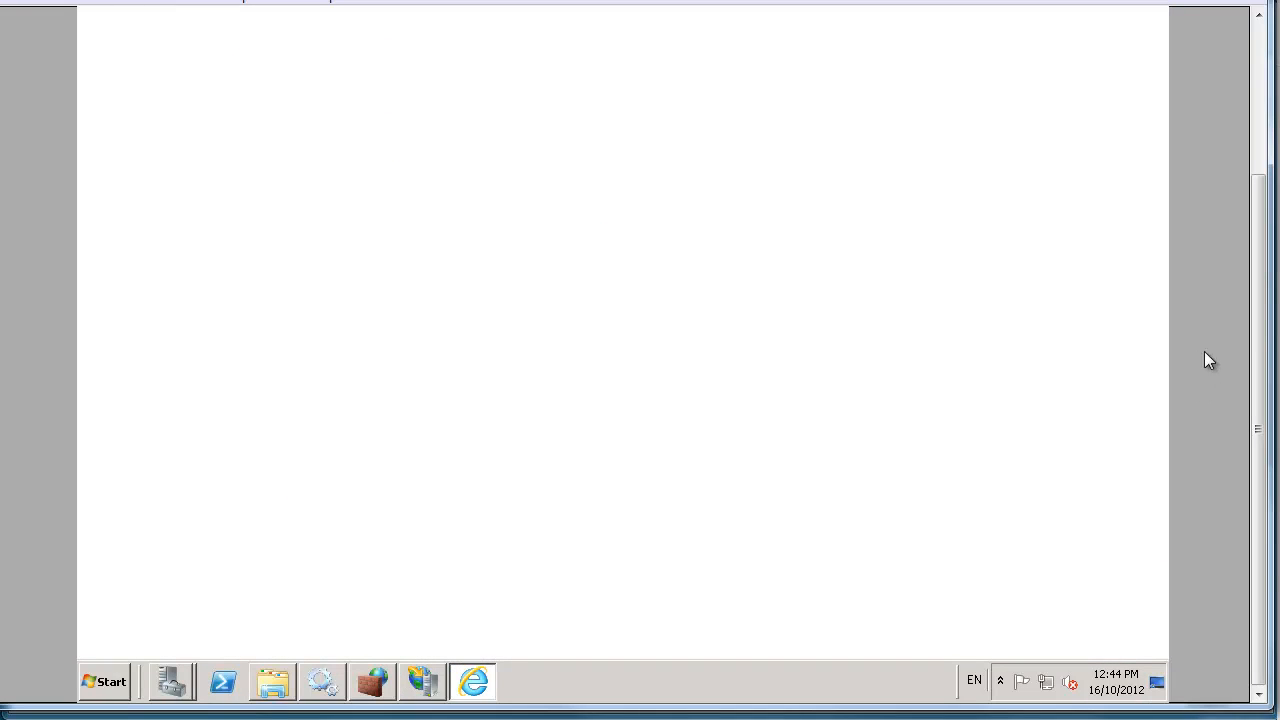
pyautogui.moveTo(1258, 336); pyautogui.dragTo(1265, 168)
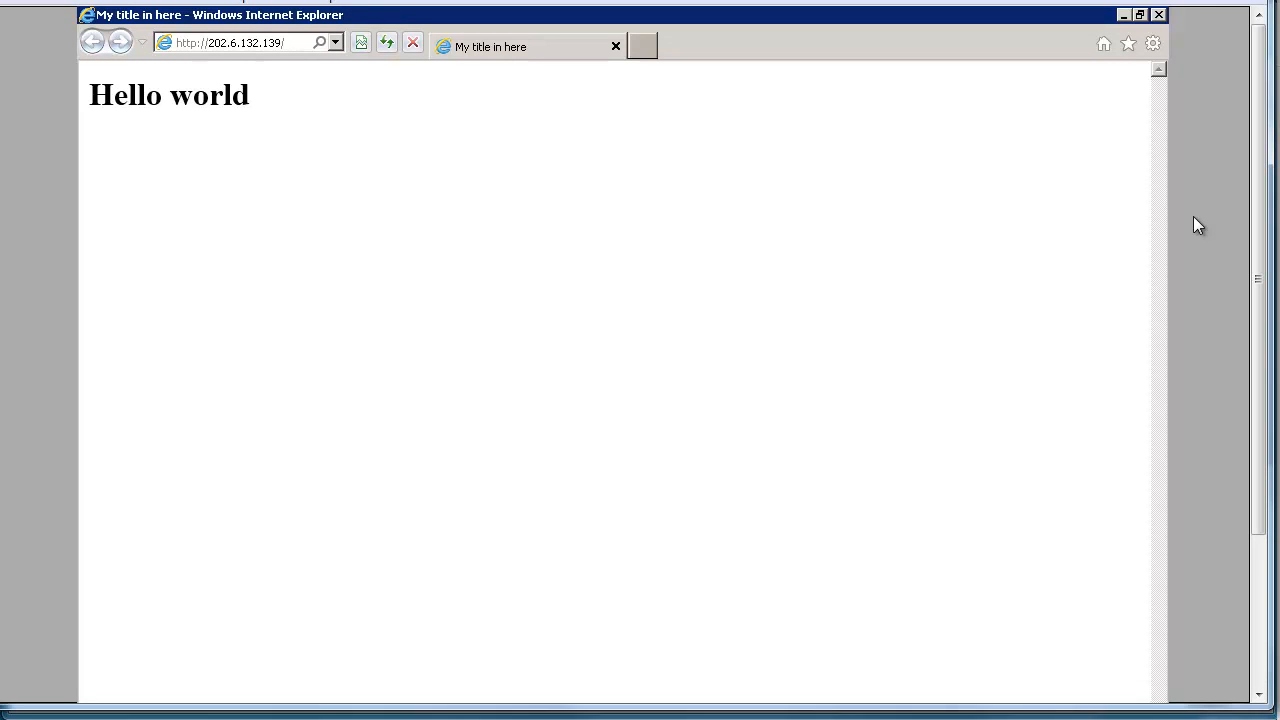
pyautogui.click(1159, 15)
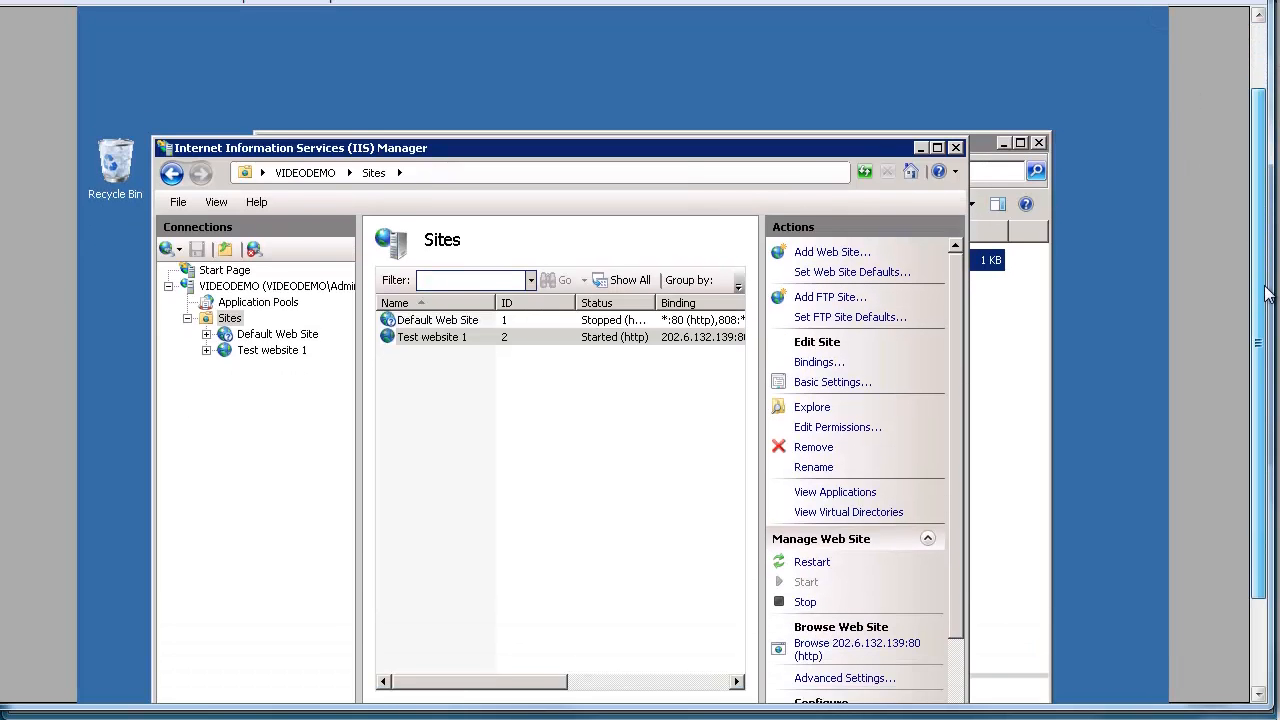
pyautogui.scroll(-3, 1265, 293)
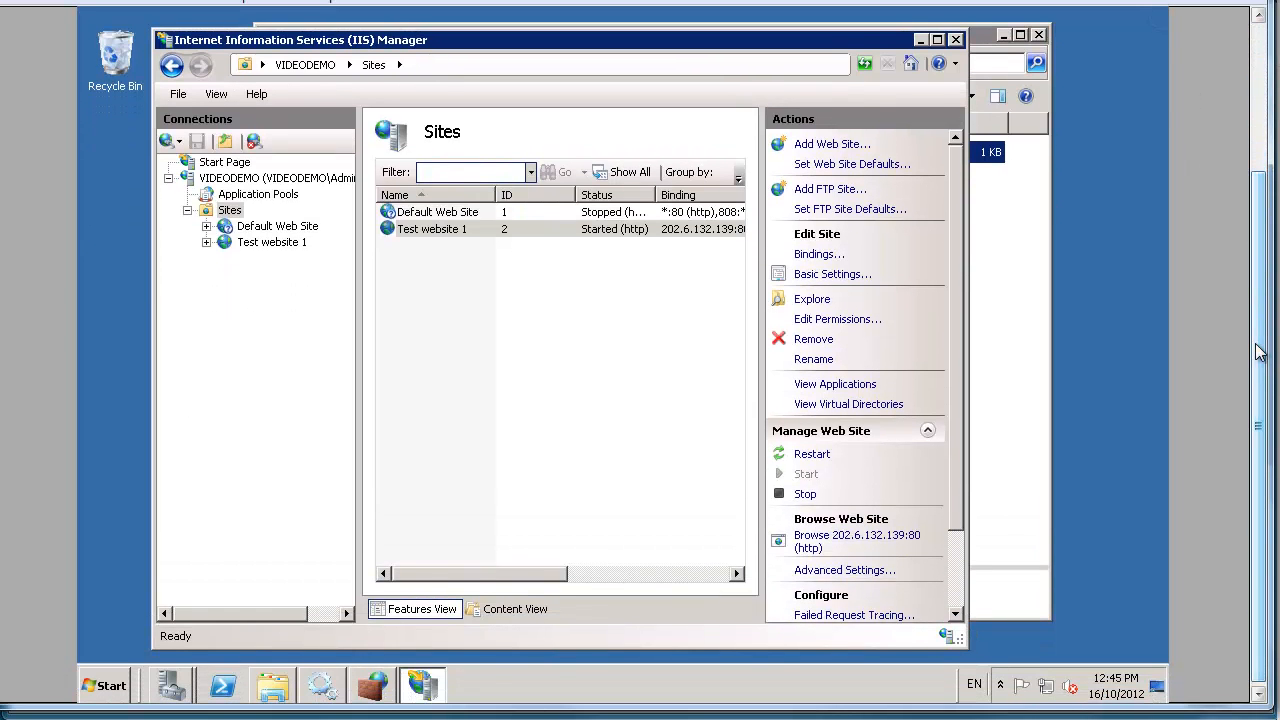